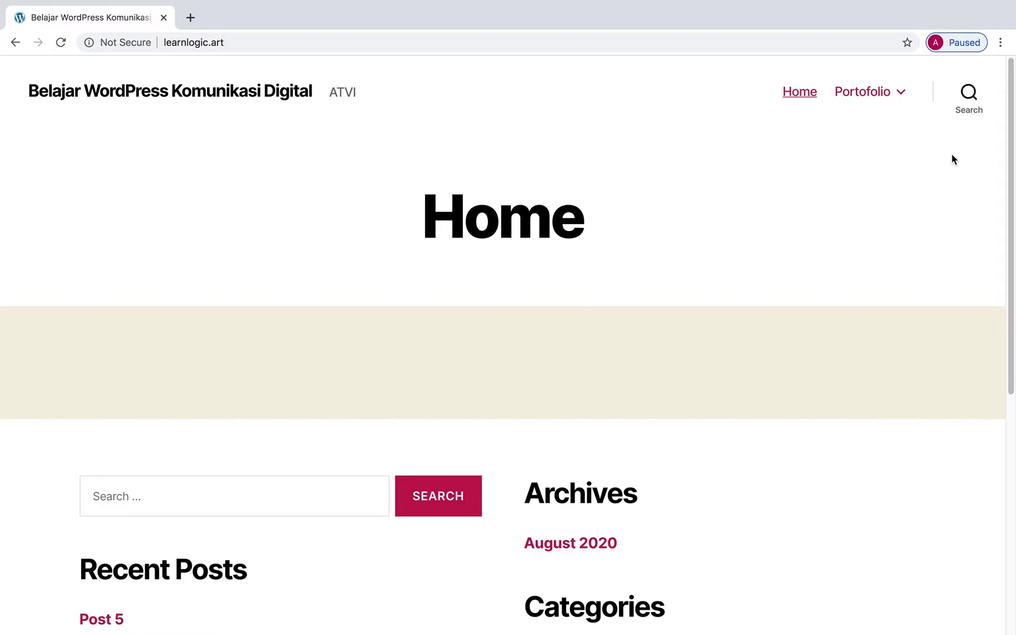
Search the site for 'landscape' and scroll through the results: Post 3, Post 2 and Post 1.
{"action": "left_click", "coordinate": [974, 103]}
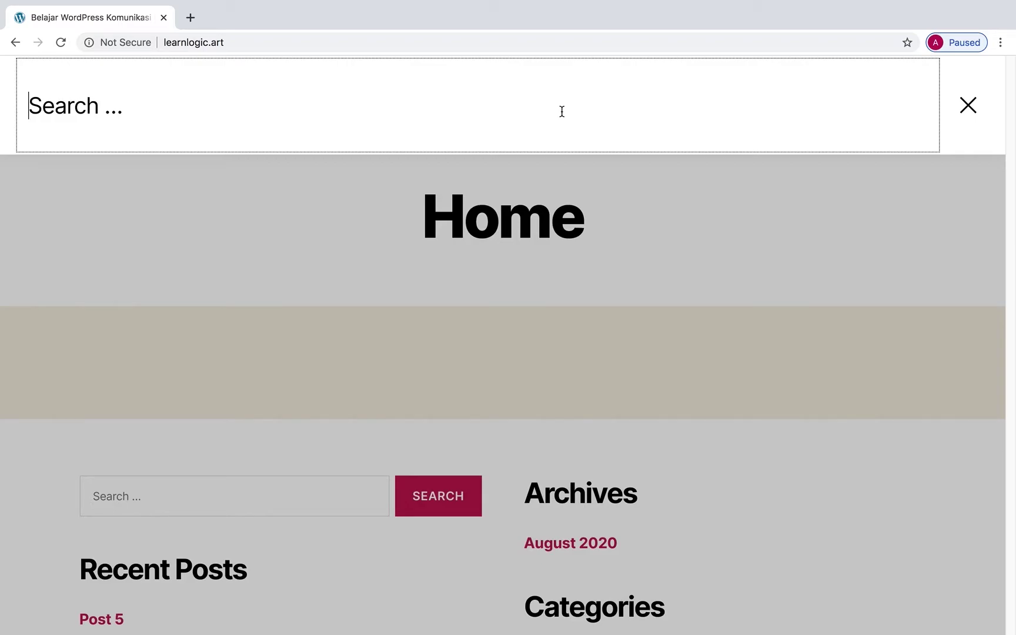
{"action": "type", "text": "landscape"}
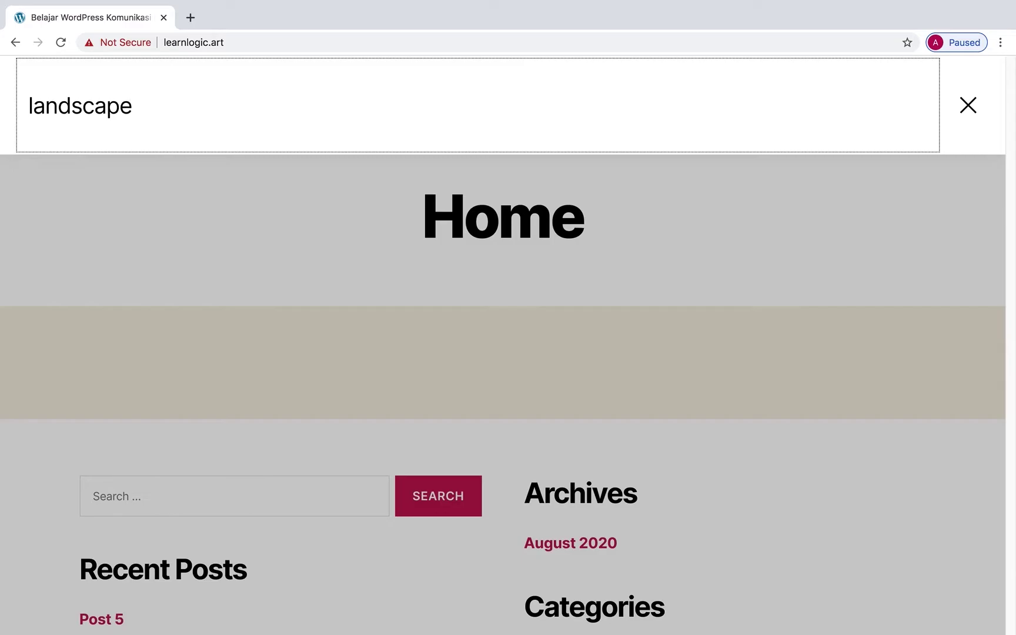
{"action": "key", "text": "Return"}
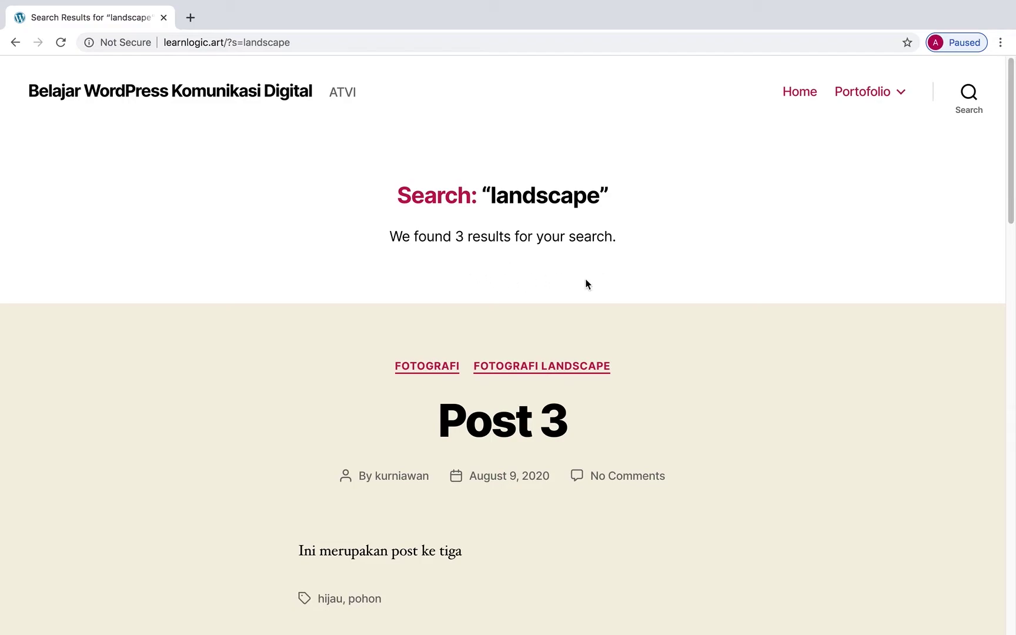
{"action": "scroll", "coordinate": [675, 298], "scroll_direction": "down", "scroll_amount": 5}
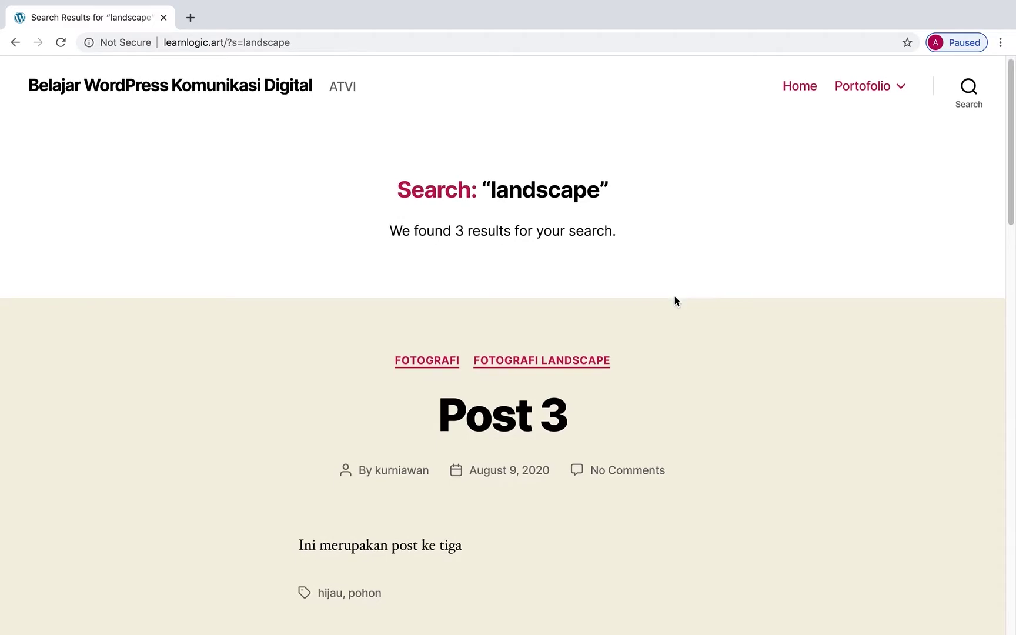
{"action": "scroll", "coordinate": [675, 301], "scroll_direction": "down", "scroll_amount": 8}
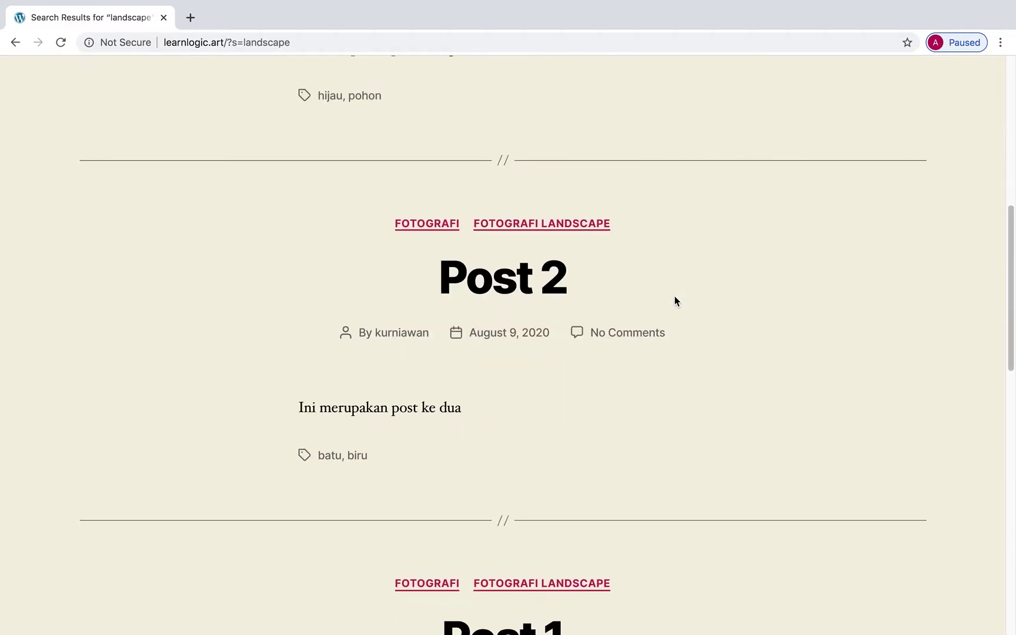
{"action": "scroll", "coordinate": [675, 301], "scroll_direction": "down", "scroll_amount": 1}
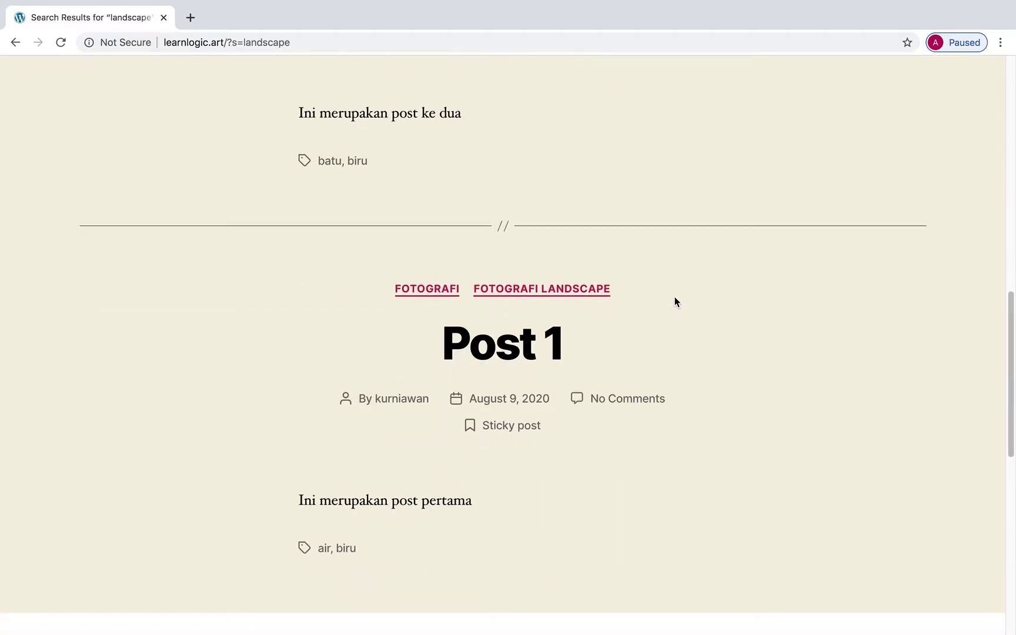
{"action": "scroll", "coordinate": [675, 302], "scroll_direction": "up", "scroll_amount": 5}
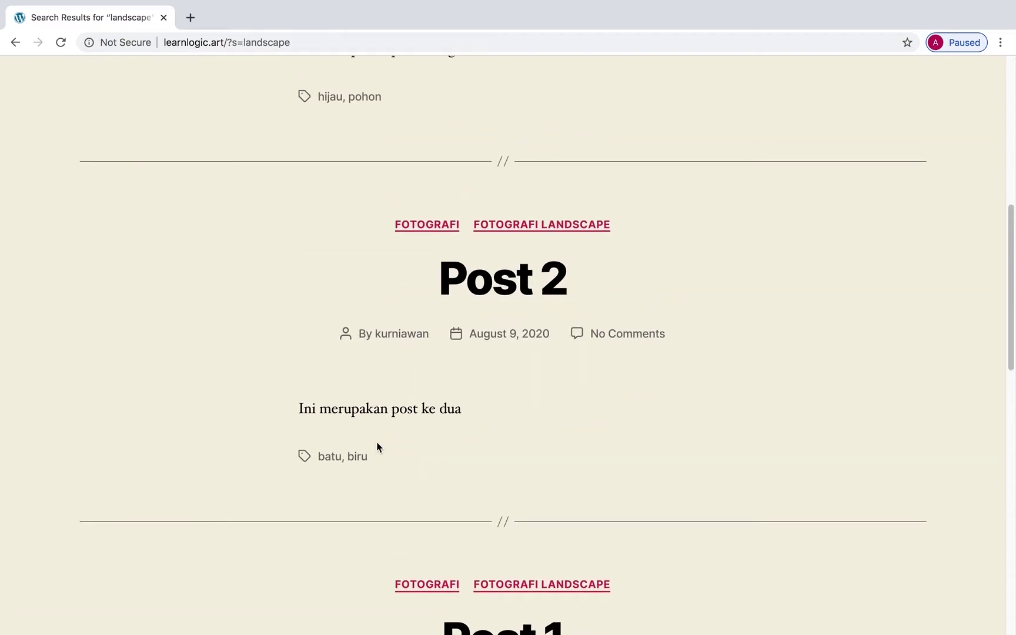
Open Post 2 from the results and scroll over its landscape photo and the tags batu and biru.
{"action": "left_click", "coordinate": [497, 289]}
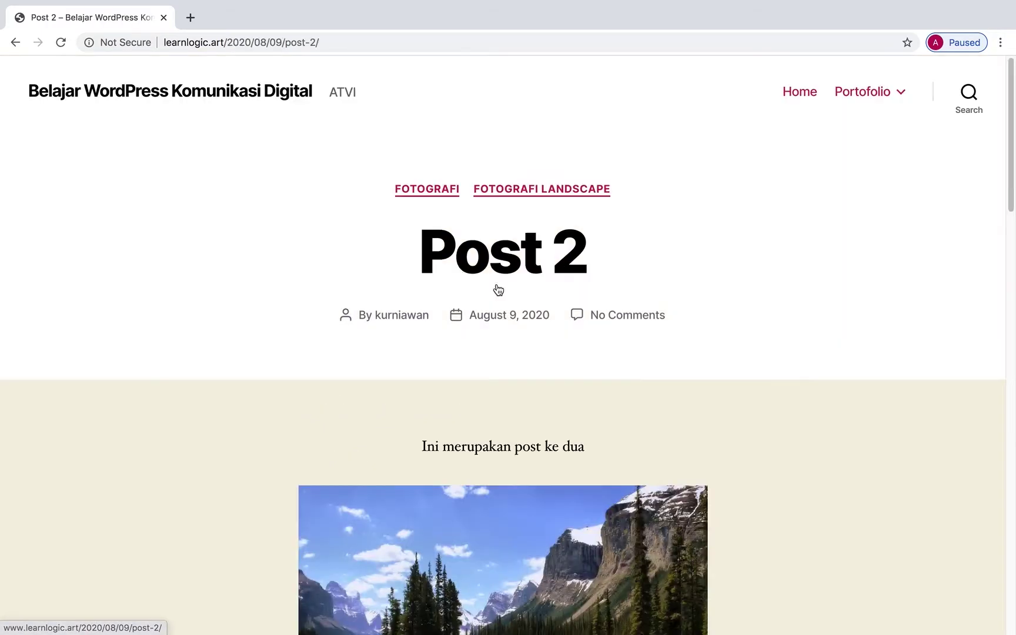
{"action": "scroll", "coordinate": [789, 346], "scroll_direction": "down", "scroll_amount": 5}
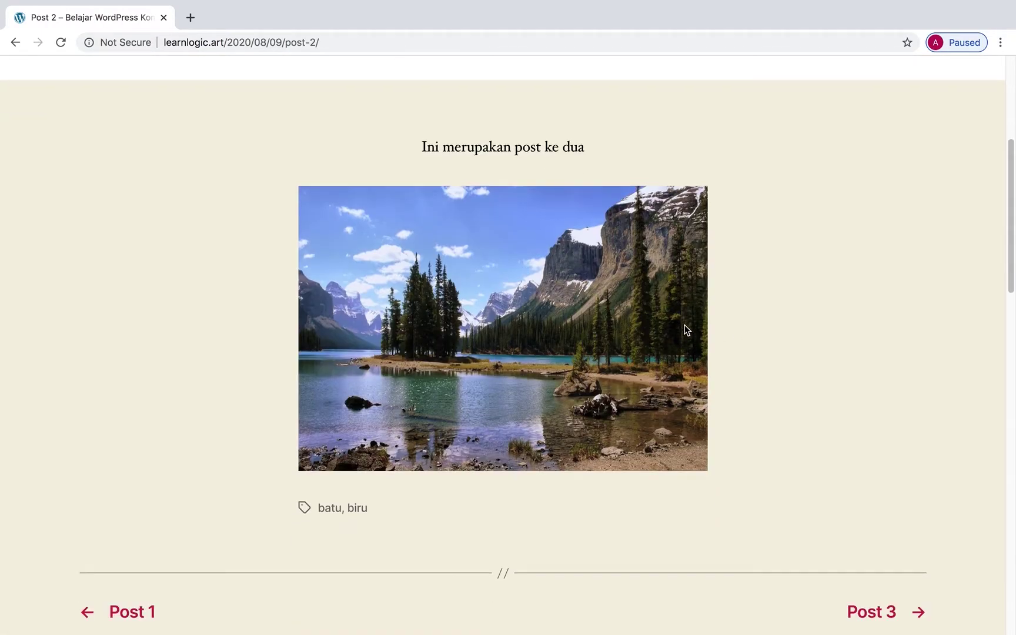
{"action": "scroll", "coordinate": [685, 324], "scroll_direction": "up", "scroll_amount": 5}
{"action": "scroll", "coordinate": [684, 328], "scroll_direction": "up", "scroll_amount": 2}
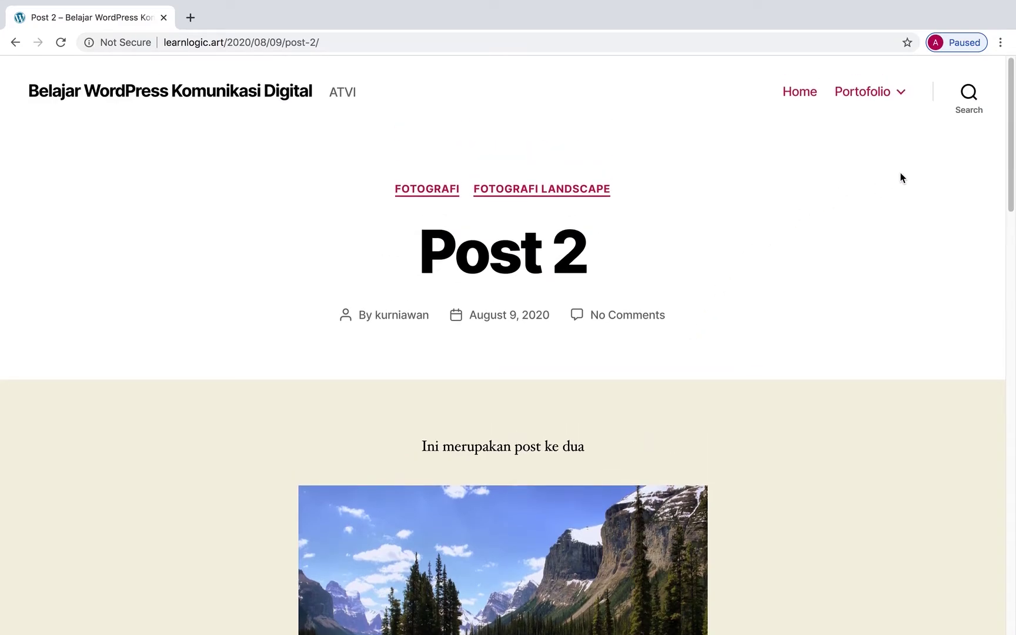
{"action": "scroll", "coordinate": [741, 309], "scroll_direction": "down", "scroll_amount": 1}
{"action": "scroll", "coordinate": [735, 315], "scroll_direction": "down", "scroll_amount": 5}
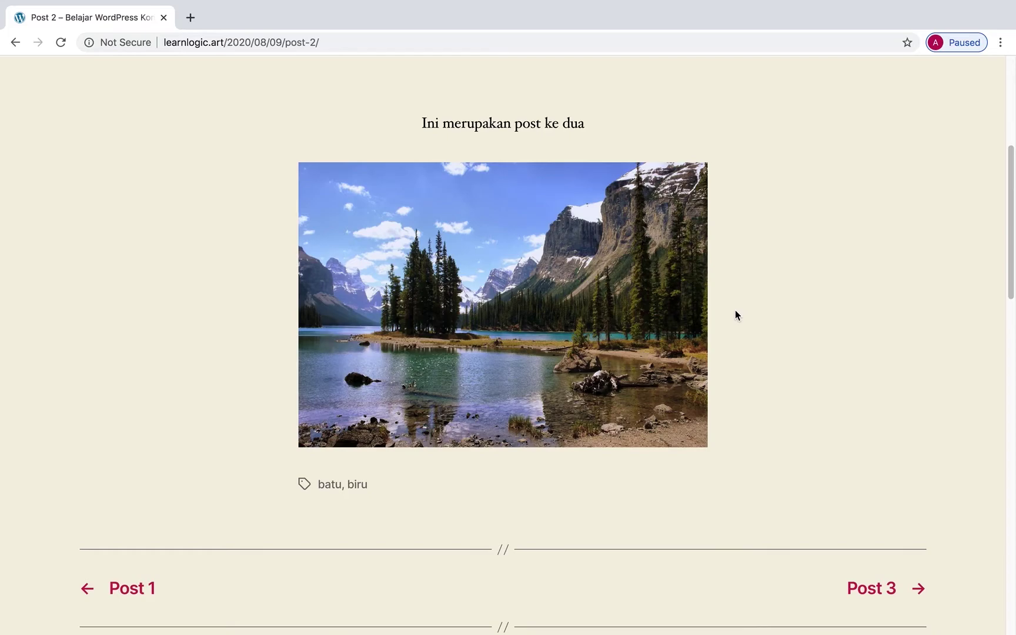
{"action": "scroll", "coordinate": [736, 315], "scroll_direction": "down", "scroll_amount": 1}
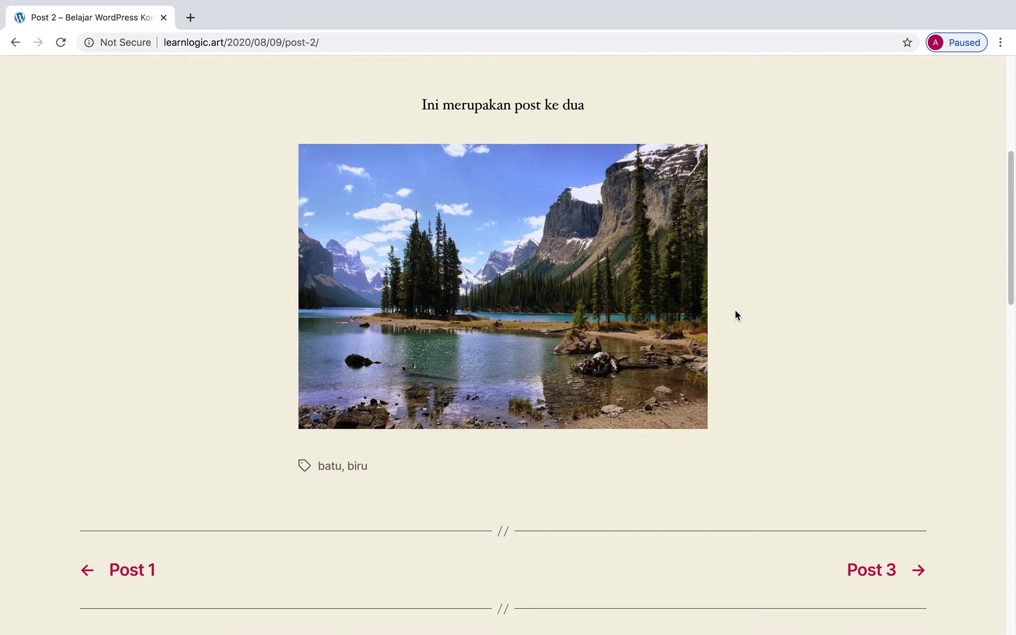
{"action": "scroll", "coordinate": [735, 315], "scroll_direction": "up", "scroll_amount": 2}
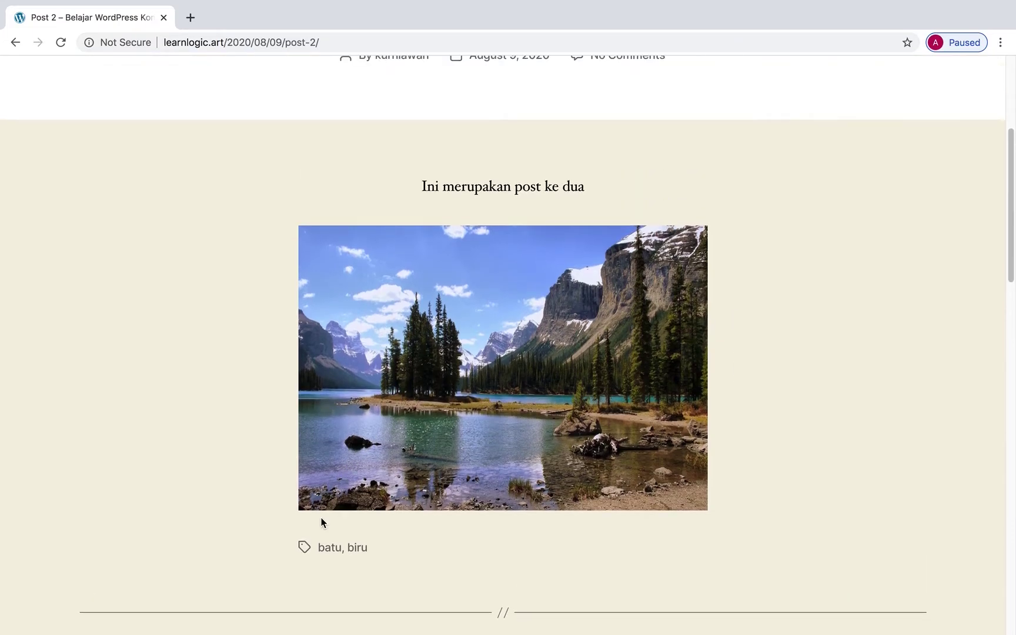
{"action": "scroll", "coordinate": [315, 545], "scroll_direction": "down", "scroll_amount": 1}
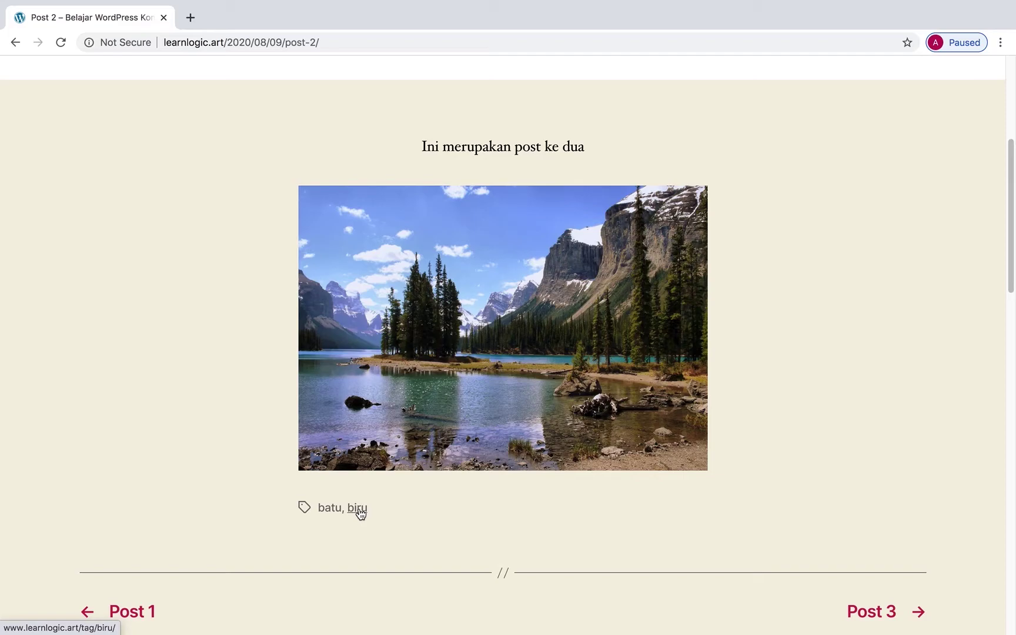
Show all posts tagged 'biru' and scroll down to Post 1.
{"action": "left_click", "coordinate": [359, 509]}
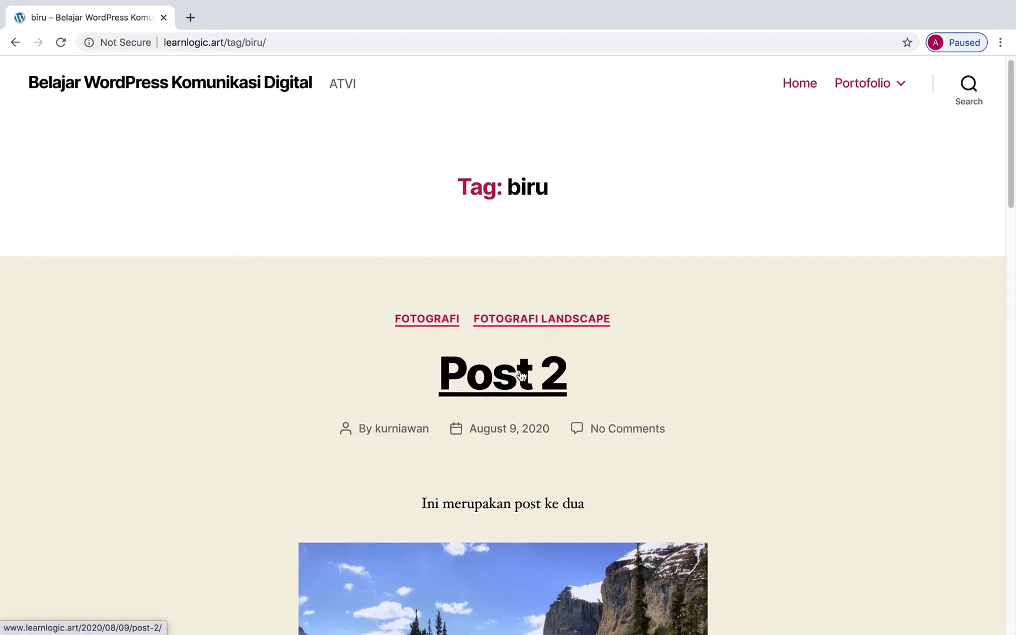
{"action": "scroll", "coordinate": [527, 389], "scroll_direction": "down", "scroll_amount": 2}
{"action": "scroll", "coordinate": [565, 360], "scroll_direction": "down", "scroll_amount": 10}
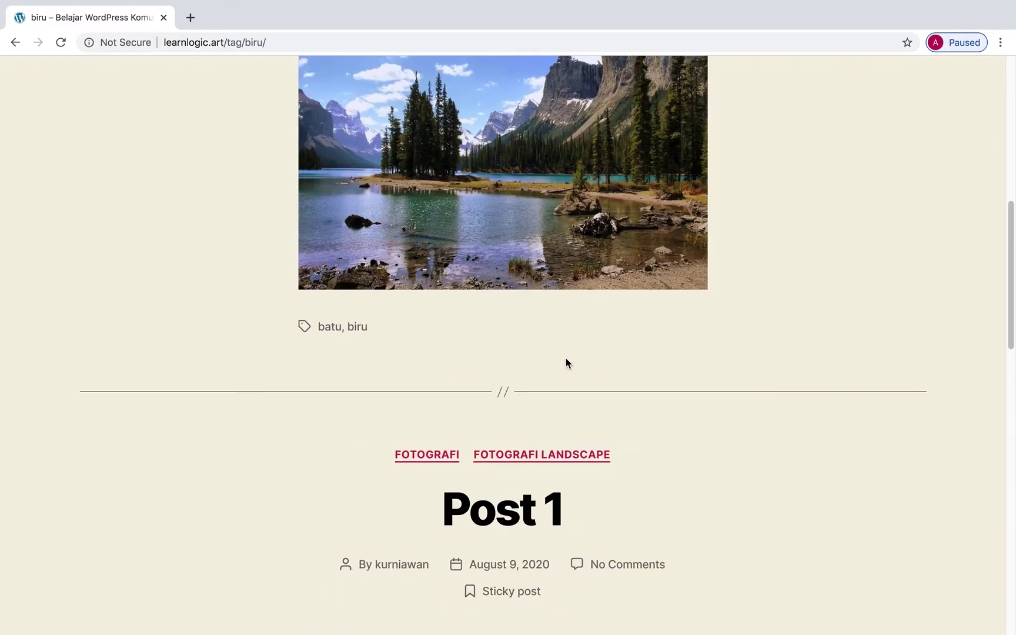
{"action": "scroll", "coordinate": [567, 360], "scroll_direction": "down", "scroll_amount": 3}
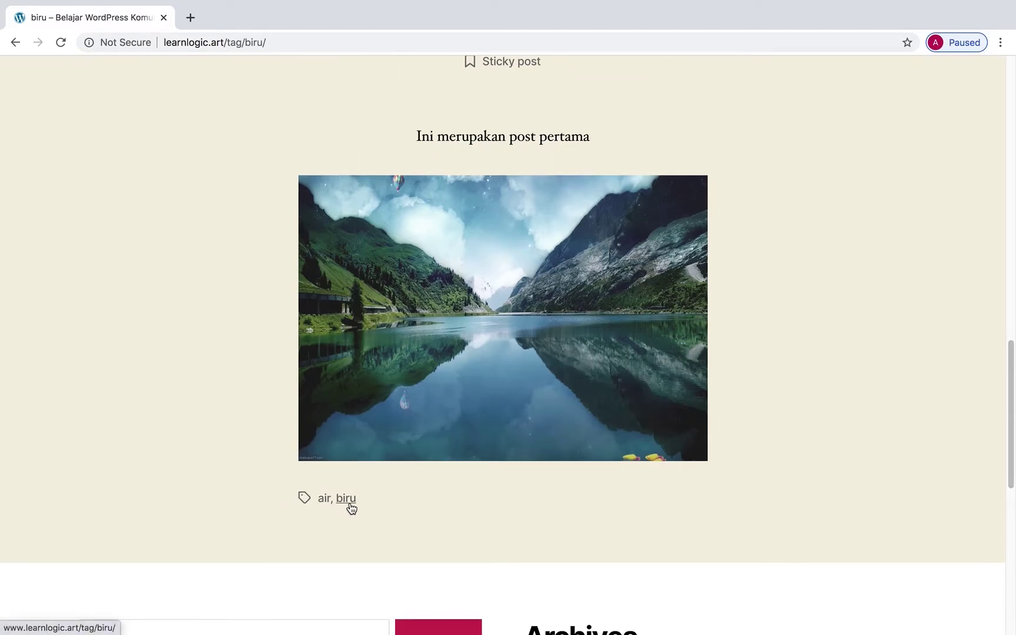
Switch to the 'air' tag archive, which lists only Post 1, and scroll through it.
{"action": "left_click", "coordinate": [325, 500]}
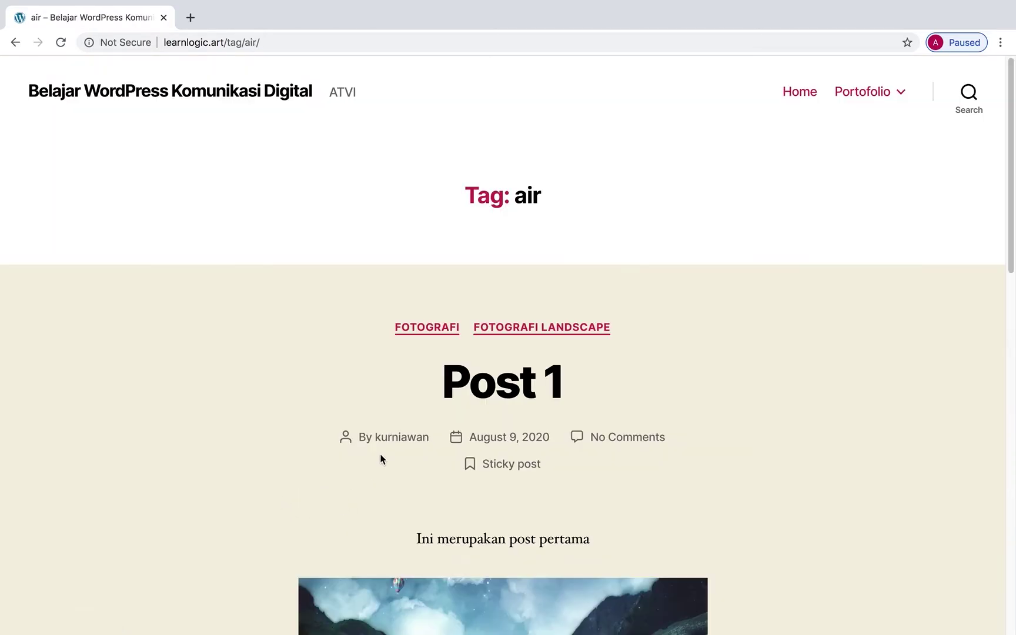
{"action": "scroll", "coordinate": [626, 455], "scroll_direction": "down", "scroll_amount": 4}
{"action": "scroll", "coordinate": [625, 456], "scroll_direction": "down", "scroll_amount": 3}
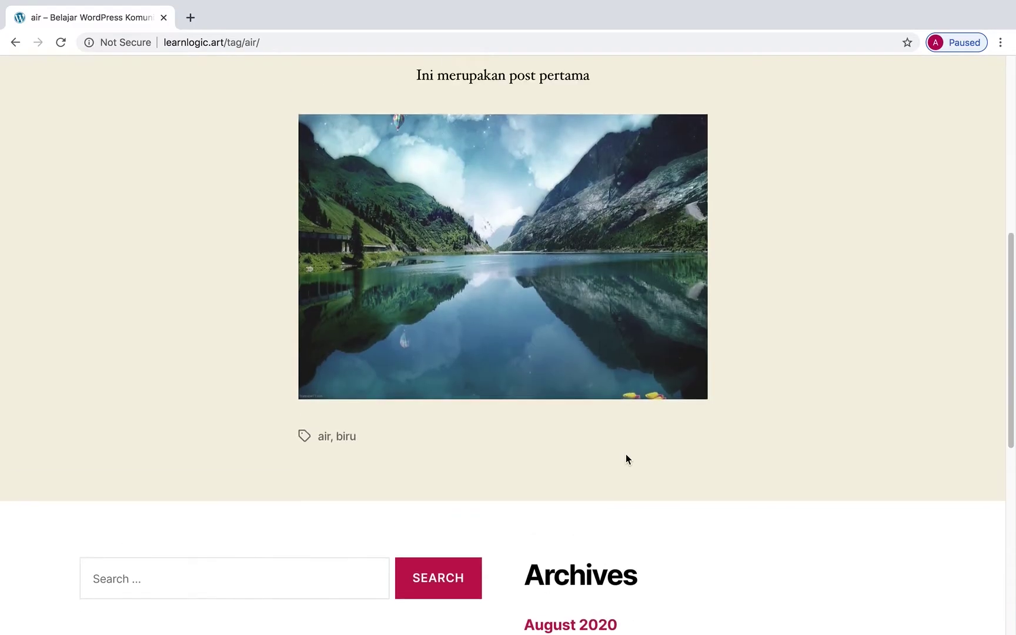
{"action": "scroll", "coordinate": [626, 456], "scroll_direction": "up", "scroll_amount": 1}
{"action": "scroll", "coordinate": [626, 454], "scroll_direction": "down", "scroll_amount": 5}
{"action": "scroll", "coordinate": [624, 451], "scroll_direction": "up", "scroll_amount": 7}
{"action": "scroll", "coordinate": [625, 452], "scroll_direction": "up", "scroll_amount": 1}
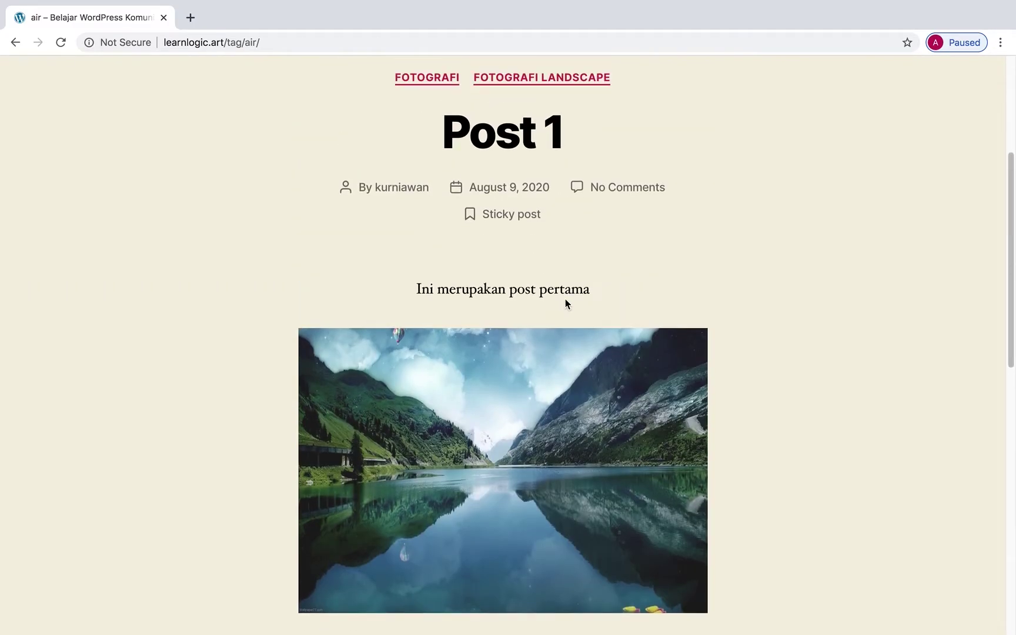
Open the Post 1 page and scroll down to its comment form.
{"action": "left_click", "coordinate": [499, 152]}
{"action": "scroll", "coordinate": [634, 360], "scroll_direction": "down", "scroll_amount": 12}
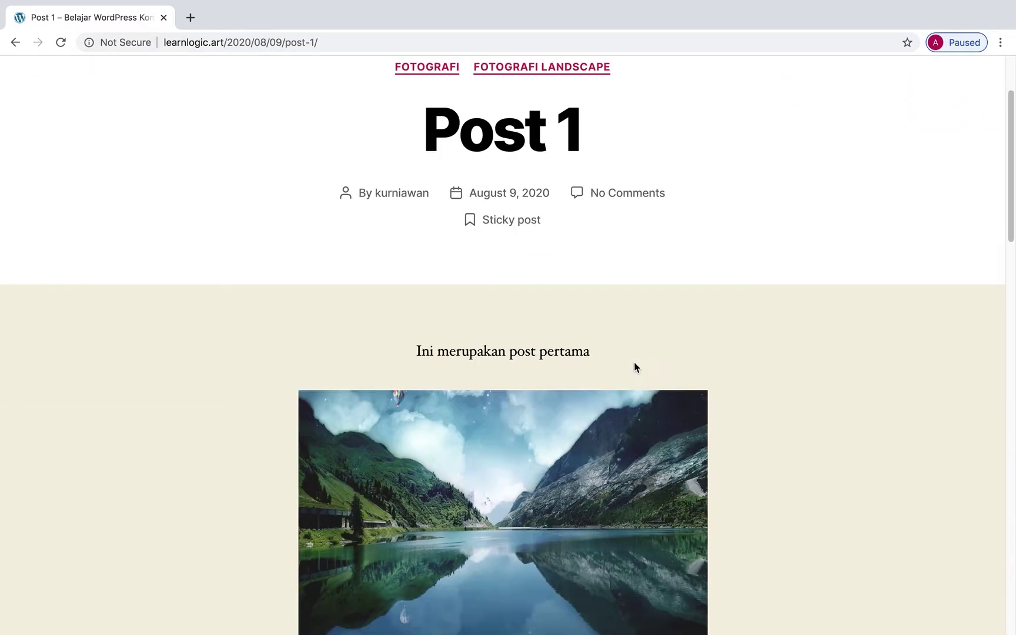
{"action": "scroll", "coordinate": [634, 362], "scroll_direction": "up", "scroll_amount": 10}
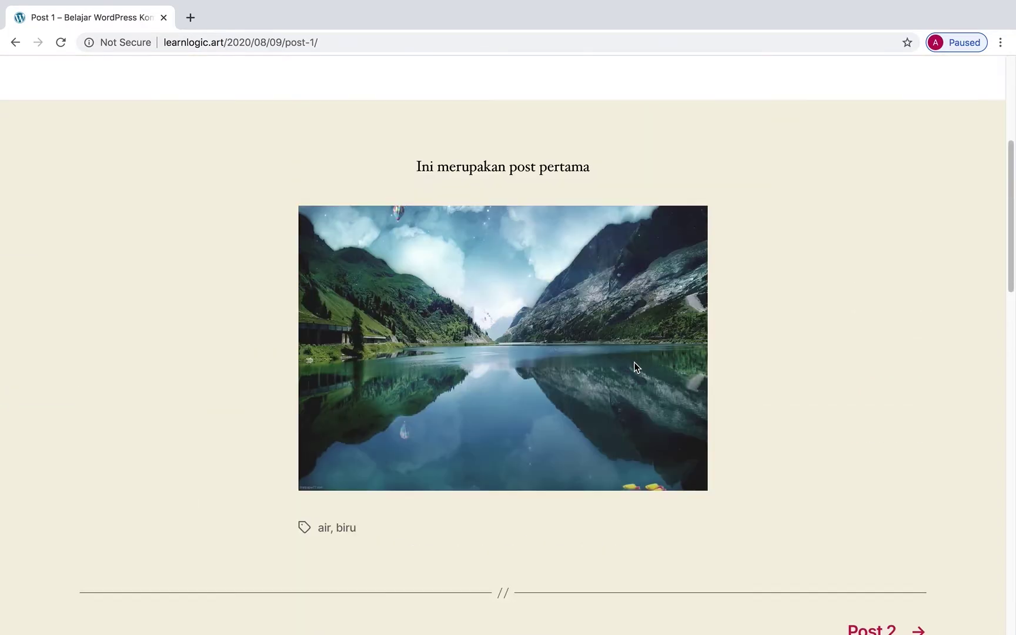
{"action": "scroll", "coordinate": [634, 362], "scroll_direction": "down", "scroll_amount": 10}
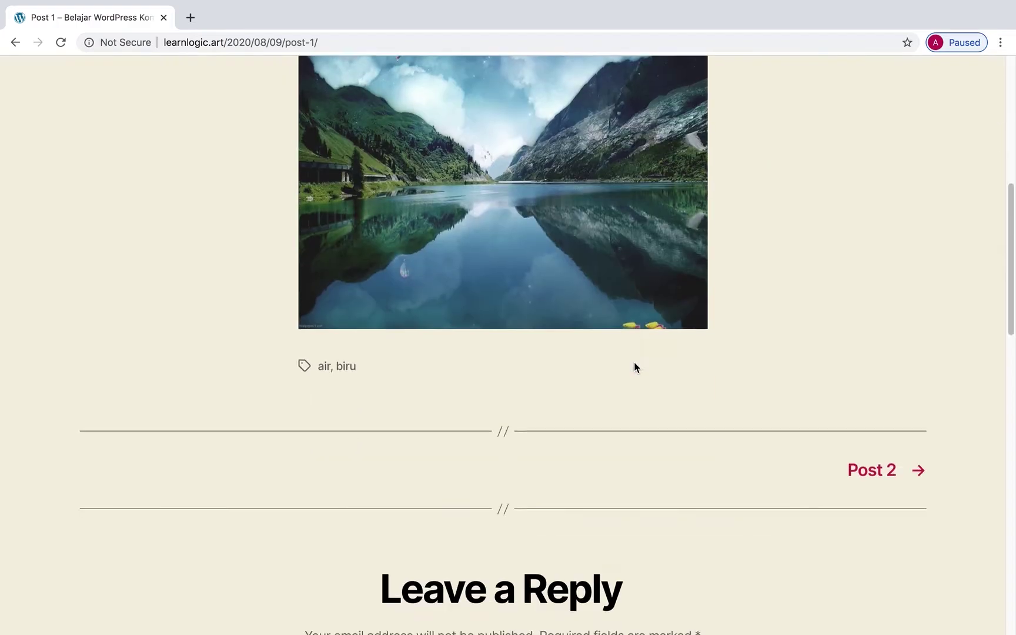
{"action": "scroll", "coordinate": [634, 362], "scroll_direction": "down", "scroll_amount": 3}
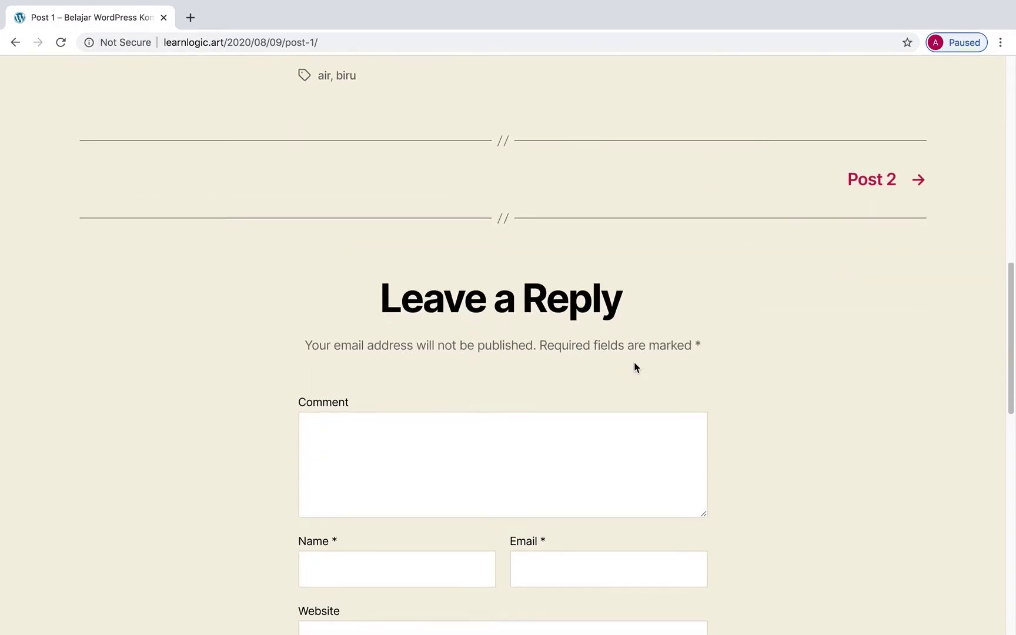
{"action": "scroll", "coordinate": [700, 373], "scroll_direction": "down", "scroll_amount": 2}
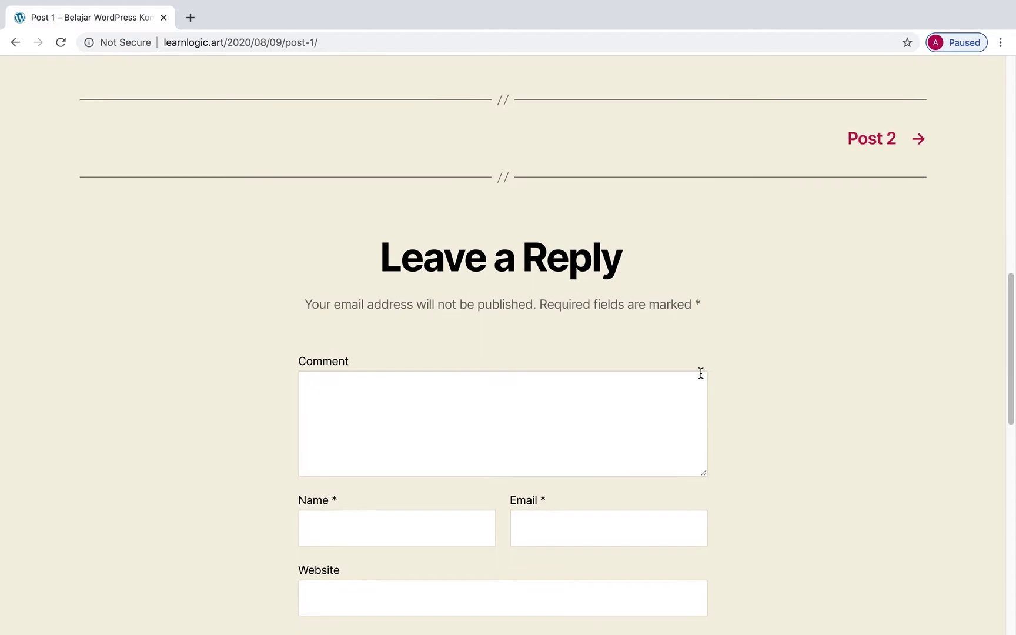
{"action": "scroll", "coordinate": [701, 373], "scroll_direction": "up", "scroll_amount": 15}
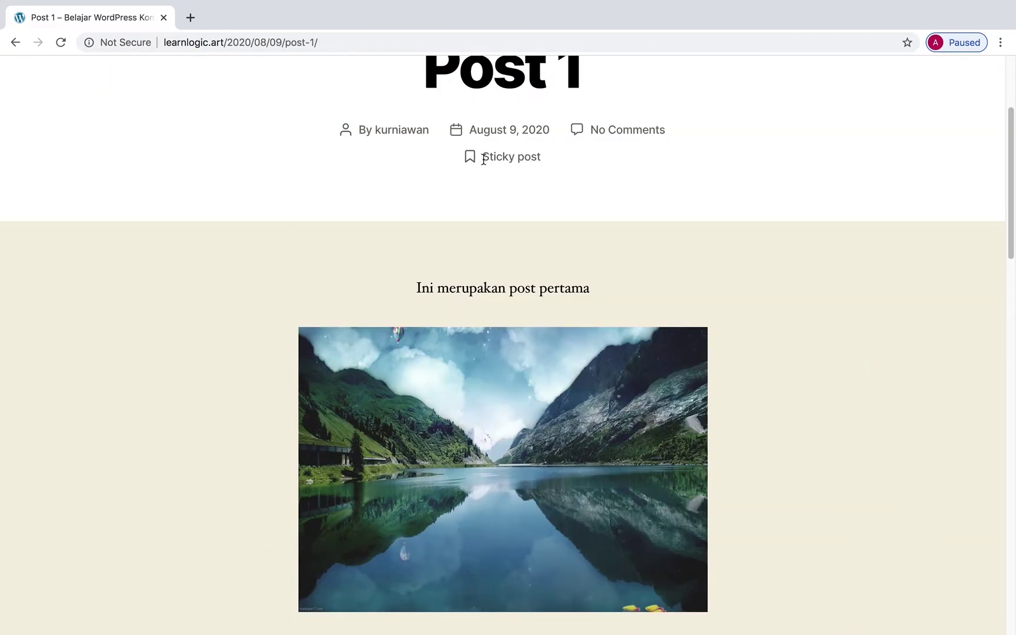
{"action": "scroll", "coordinate": [470, 195], "scroll_direction": "up", "scroll_amount": 4}
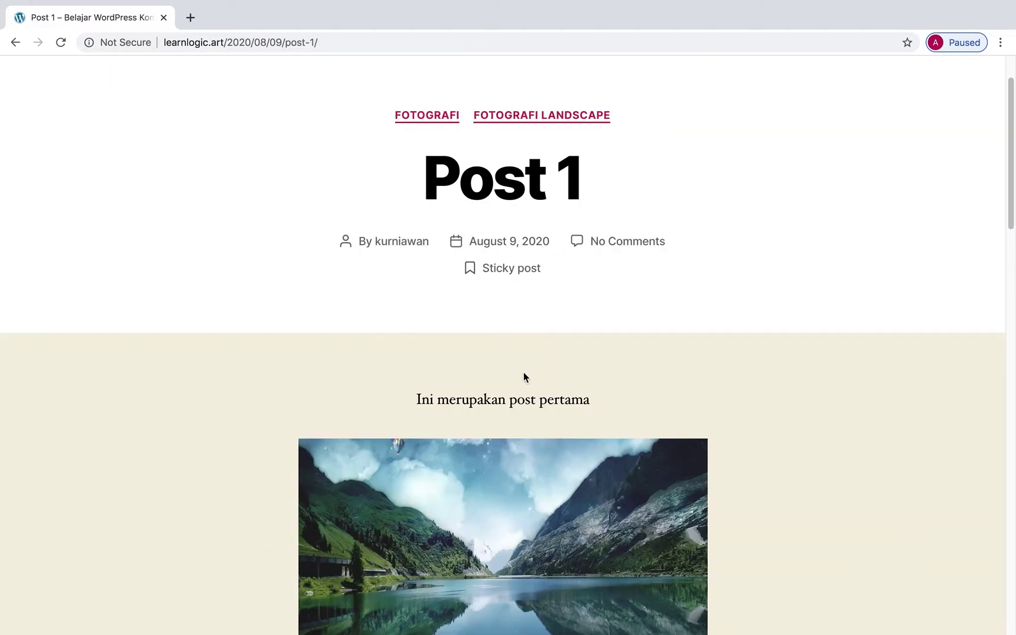
{"action": "scroll", "coordinate": [523, 372], "scroll_direction": "down", "scroll_amount": 12}
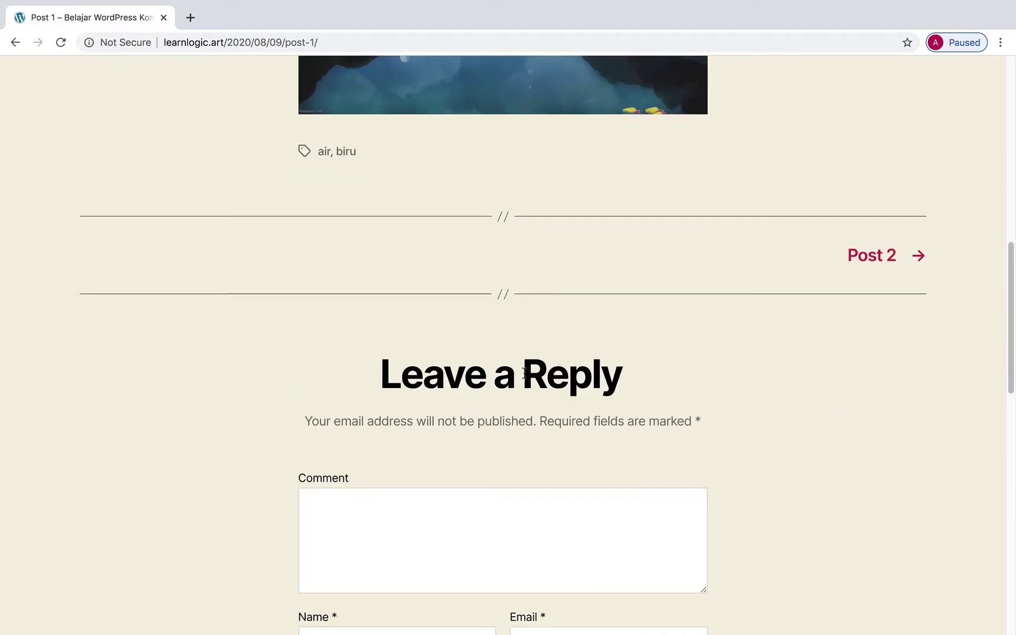
Post the comment 'Hasil fotografi yang jelek dan tidak berkualitas...!' with the commenter's name and e-mail.
{"action": "left_click", "coordinate": [454, 387]}
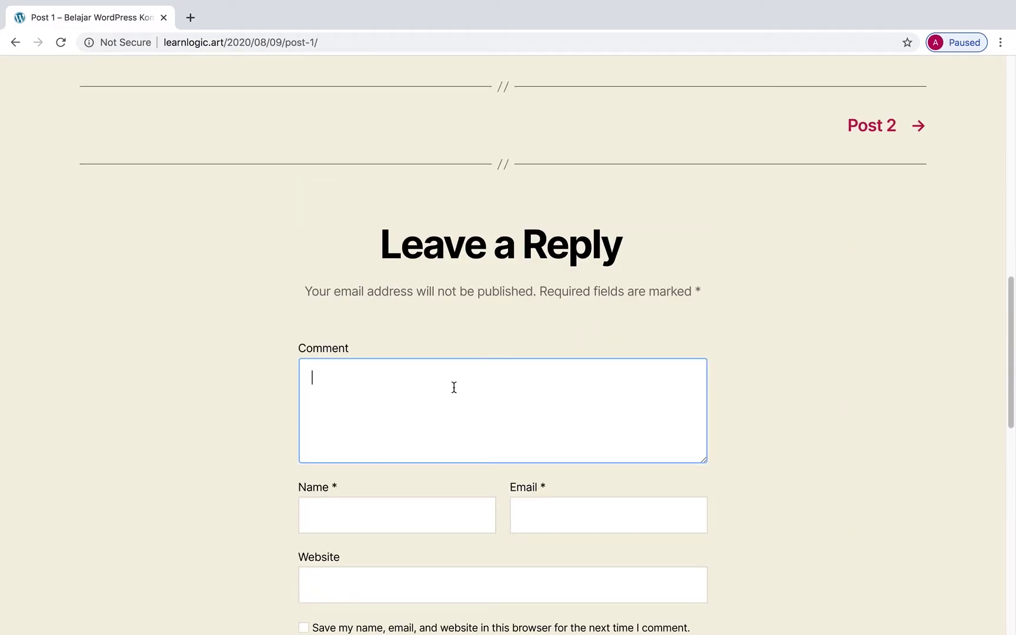
{"action": "type", "text": "Hasil fotografi"}
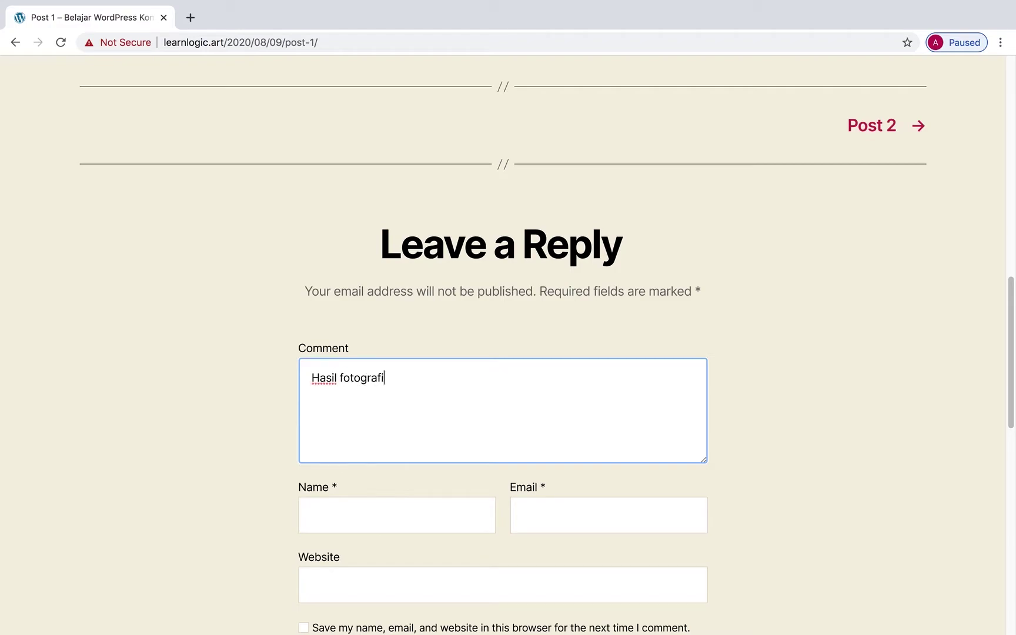
{"action": "type", "text": " yang jelek dan tidak ber"}
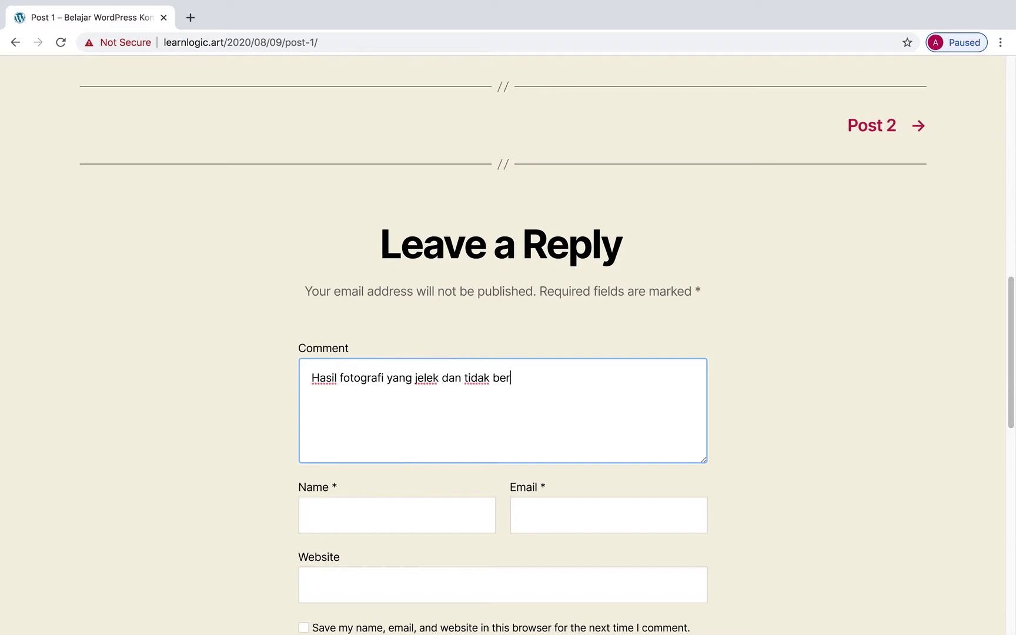
{"action": "type", "text": "kualitas...!"}
{"action": "scroll", "coordinate": [401, 351], "scroll_direction": "down", "scroll_amount": 3}
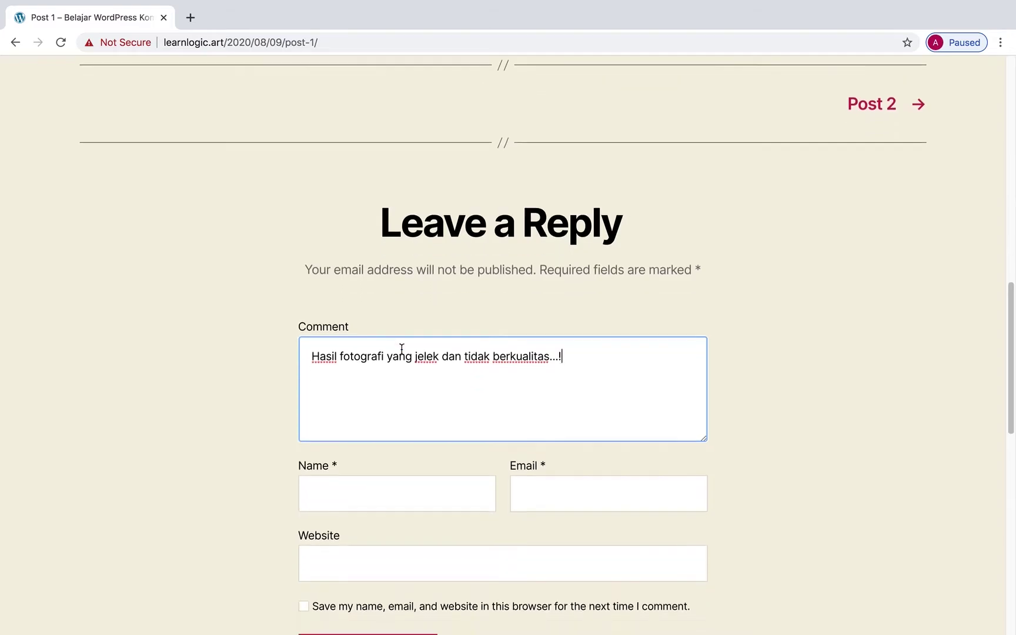
{"action": "left_click", "coordinate": [371, 413]}
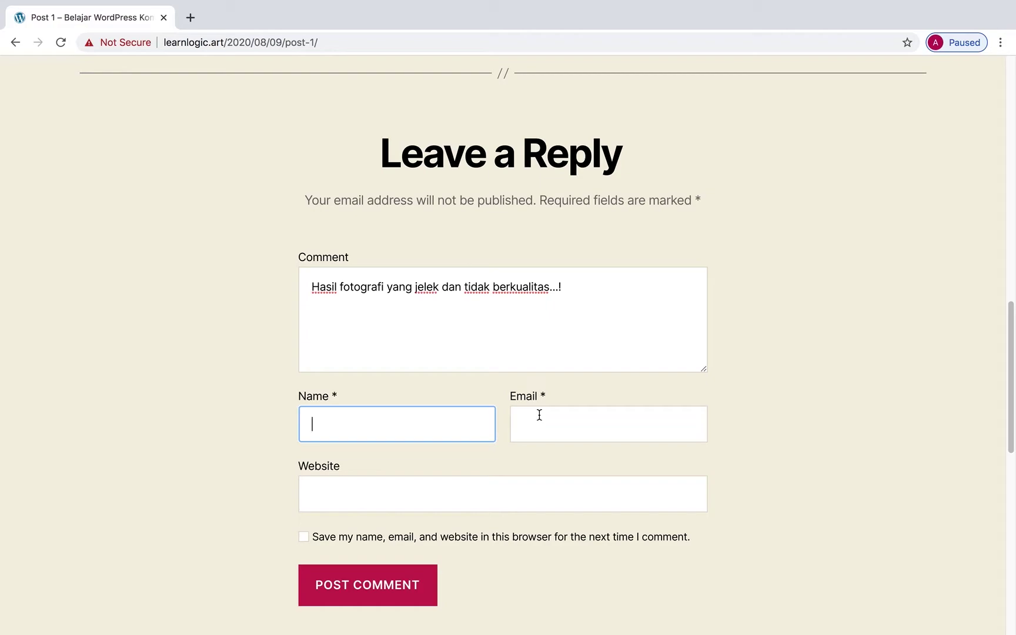
{"action": "type", "text": "Budi"}
{"action": "left_click", "coordinate": [549, 420]}
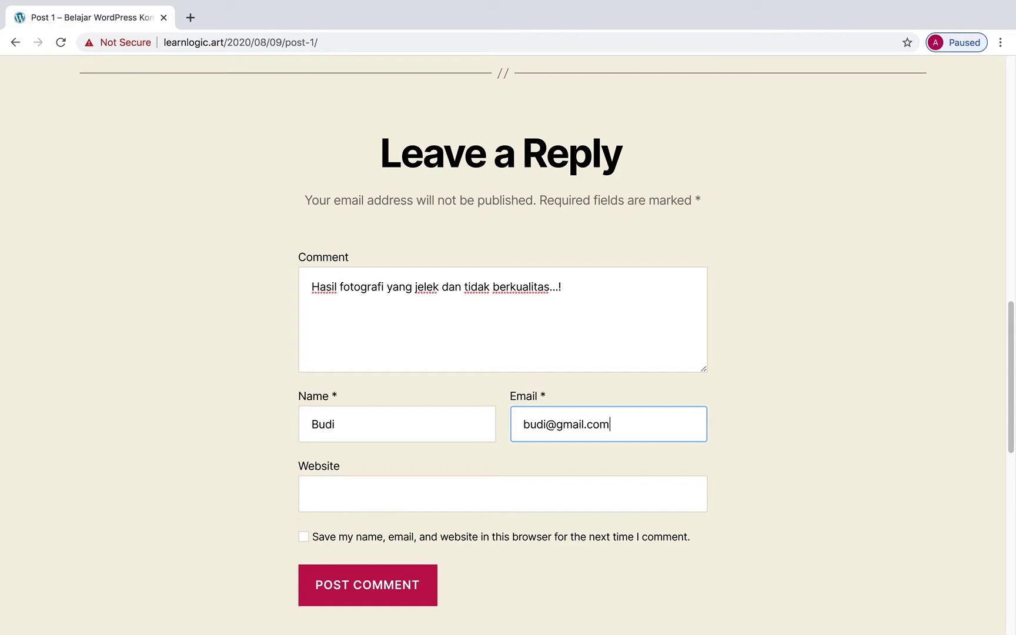
{"action": "scroll", "coordinate": [578, 485], "scroll_direction": "down", "scroll_amount": 1}
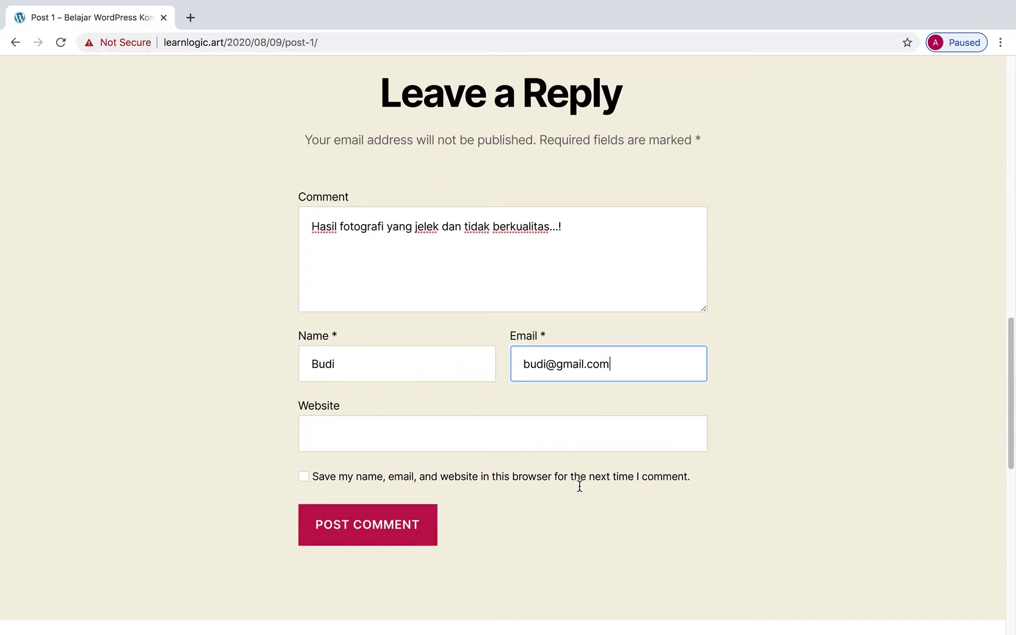
{"action": "left_click", "coordinate": [383, 525]}
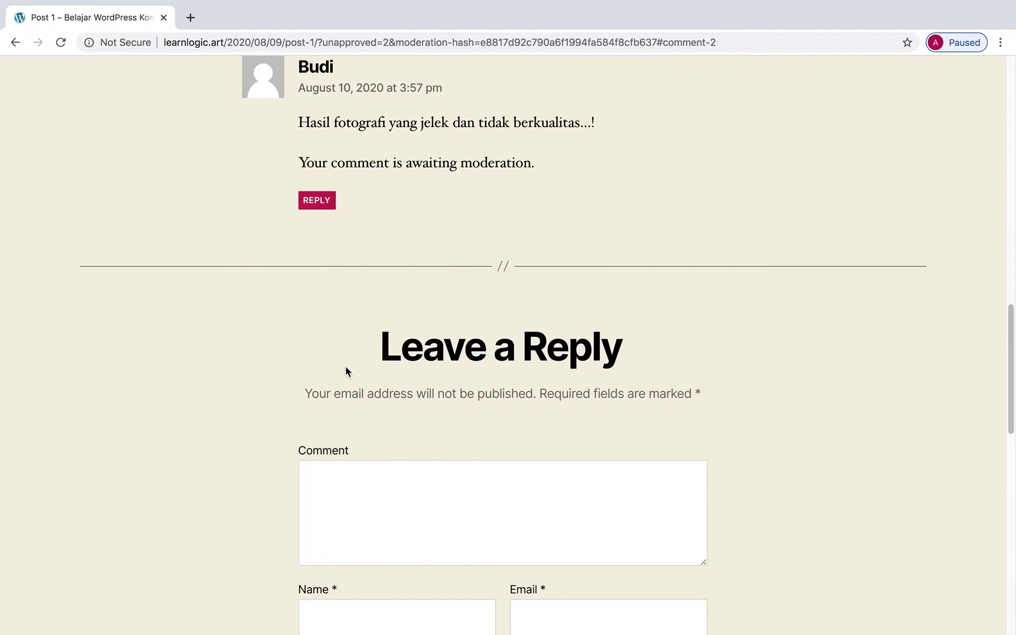
{"action": "scroll", "coordinate": [345, 368], "scroll_direction": "down", "scroll_amount": 3}
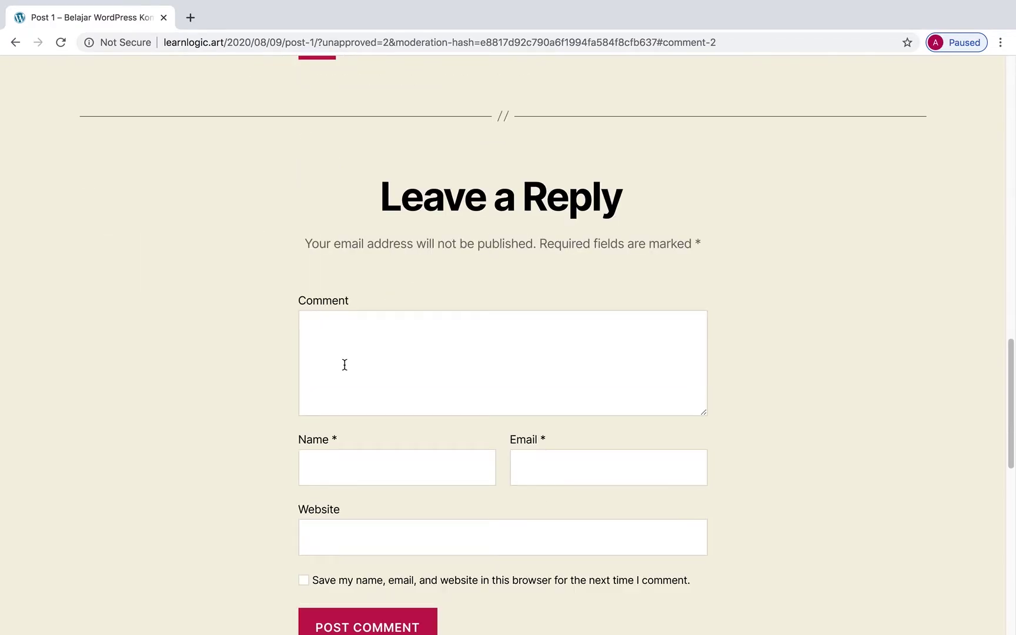
{"action": "scroll", "coordinate": [345, 365], "scroll_direction": "up", "scroll_amount": 8}
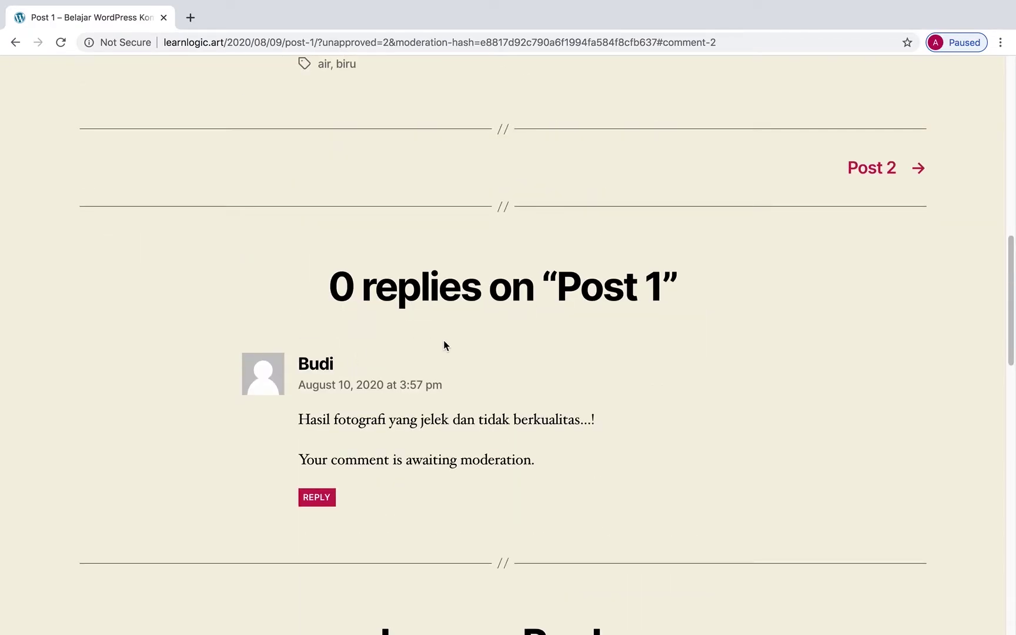
{"action": "scroll", "coordinate": [412, 329], "scroll_direction": "up", "scroll_amount": 11}
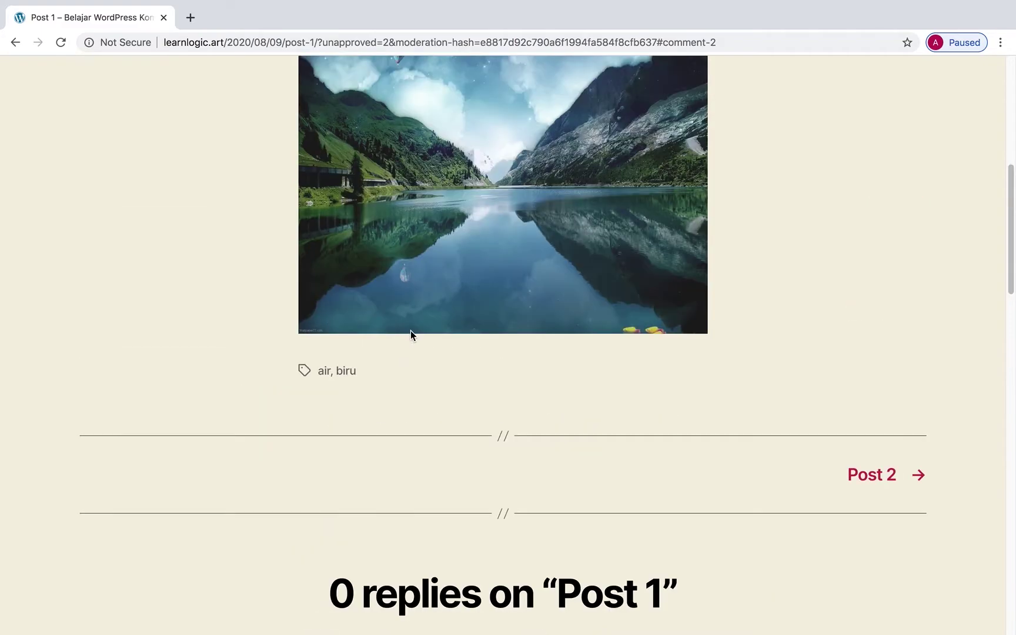
{"action": "scroll", "coordinate": [508, 370], "scroll_direction": "down", "scroll_amount": 9}
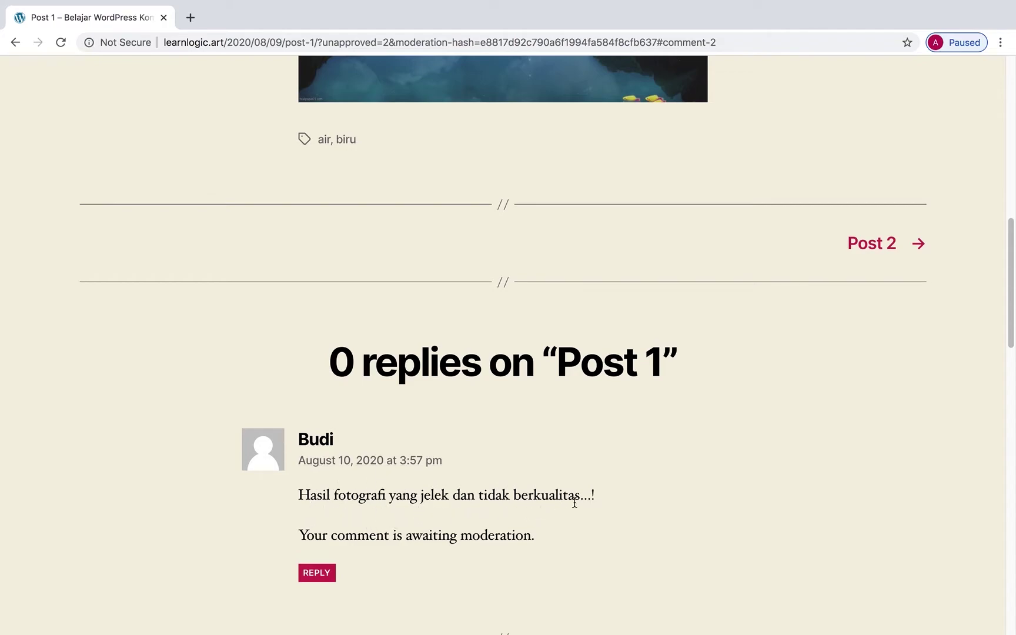
{"action": "scroll", "coordinate": [585, 507], "scroll_direction": "down", "scroll_amount": 2}
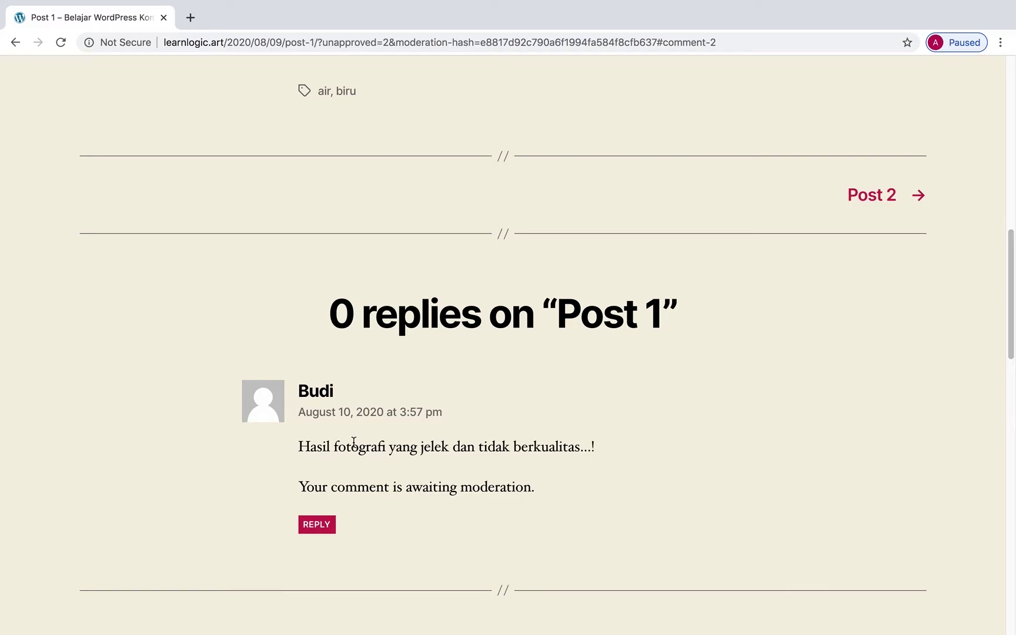
{"action": "scroll", "coordinate": [479, 466], "scroll_direction": "up", "scroll_amount": 4}
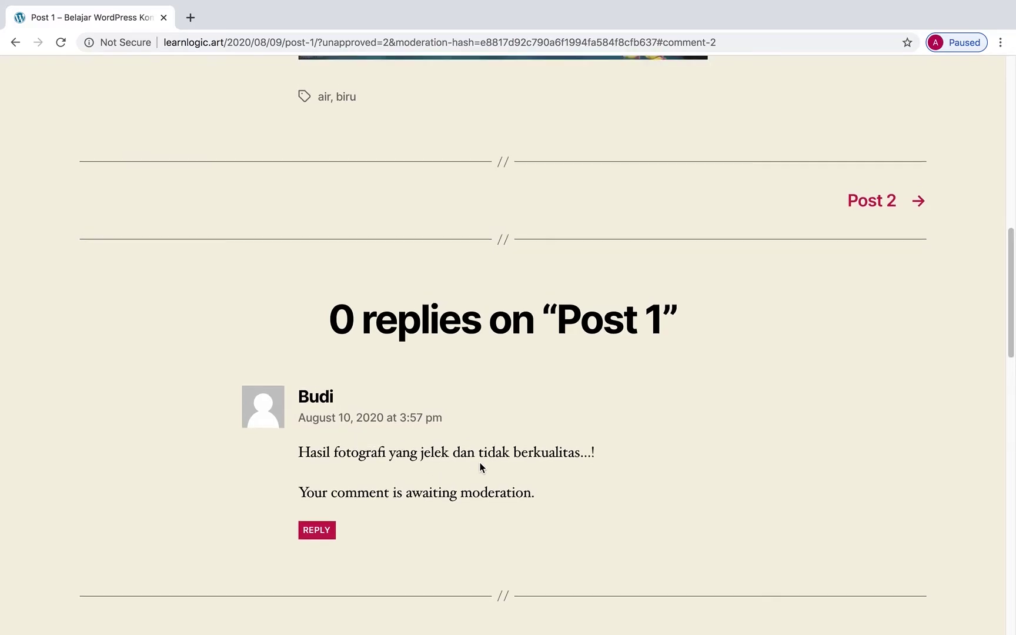
{"action": "scroll", "coordinate": [479, 463], "scroll_direction": "up", "scroll_amount": 10}
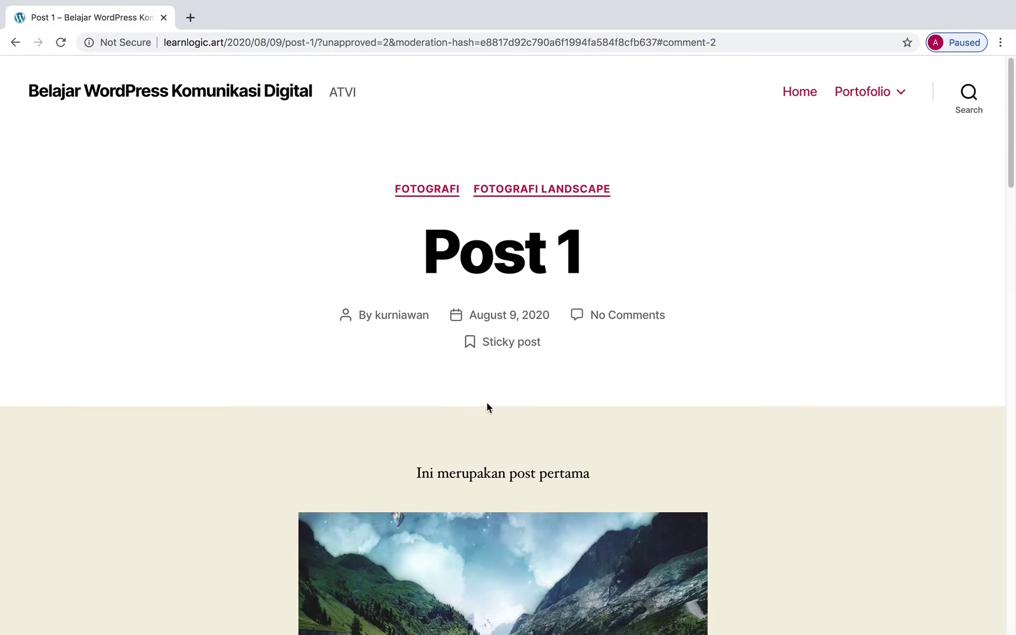
Replace the post path in the address with wp-login.php to load the login page.
{"action": "left_click", "coordinate": [250, 42]}
{"action": "left_click", "coordinate": [252, 43]}
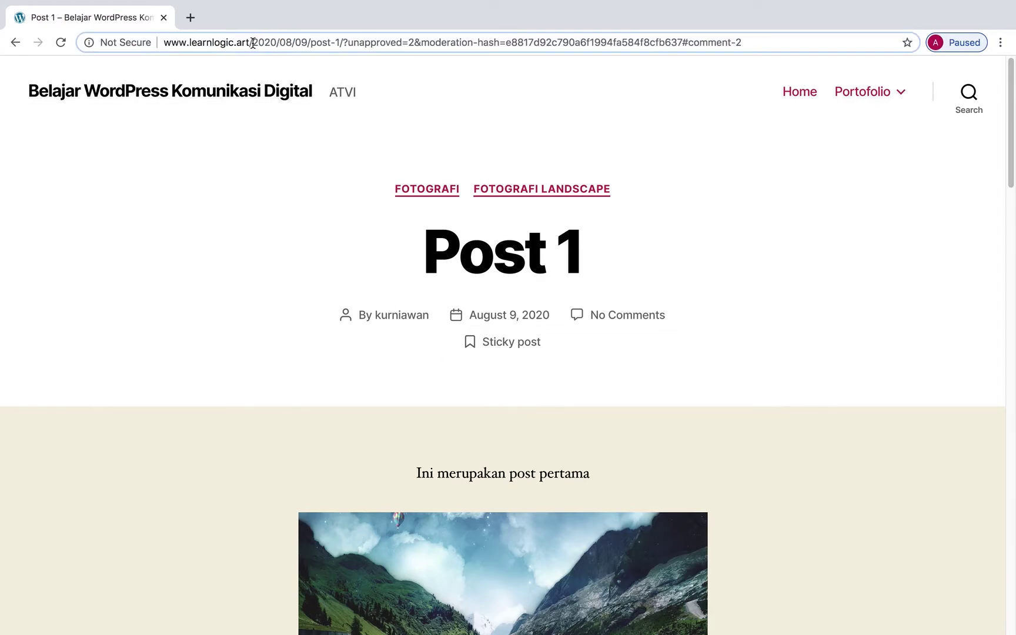
{"action": "key", "text": "shift+super+Right"}
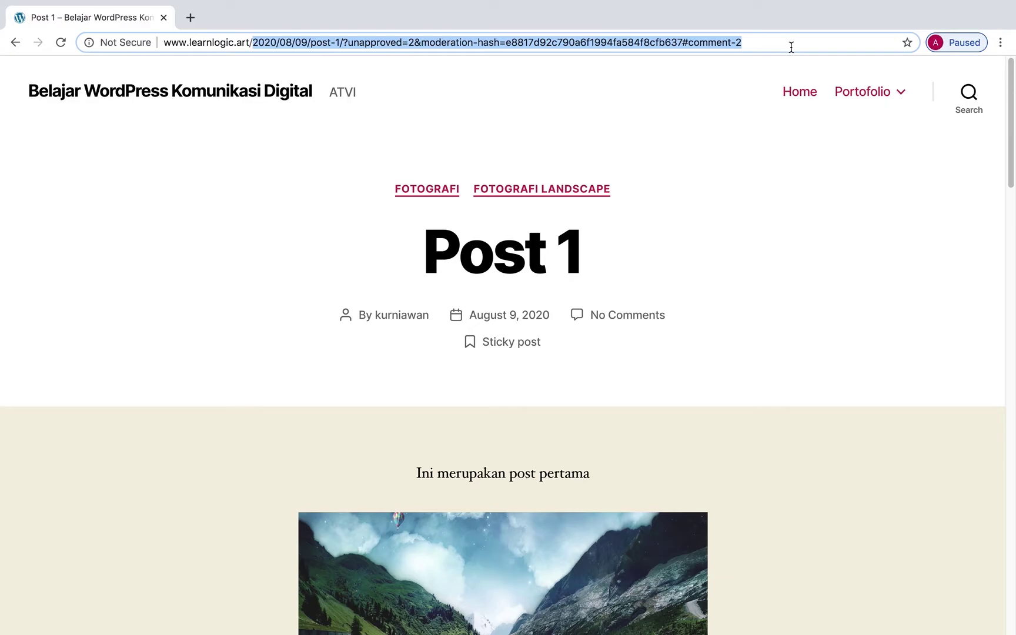
{"action": "key", "text": "BackSpace"}
{"action": "type", "text": "wp"}
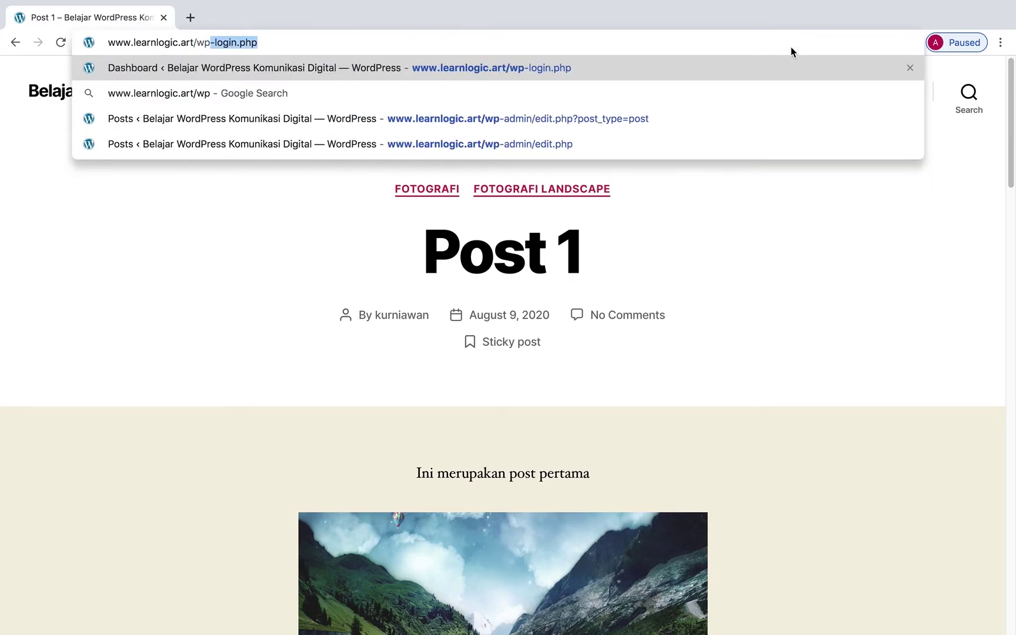
{"action": "type", "text": "-logi"}
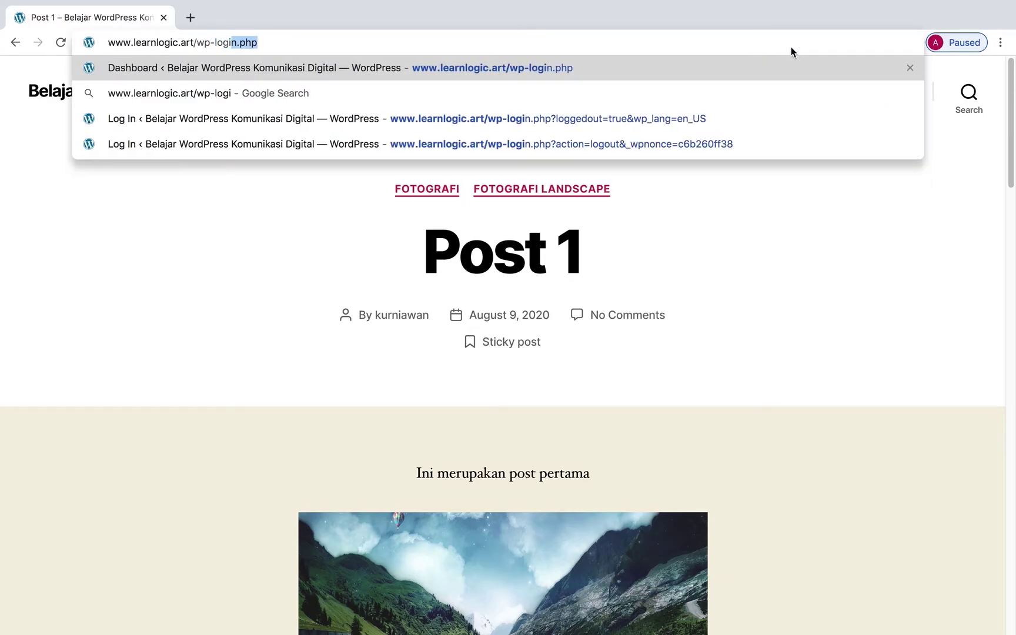
{"action": "type", "text": "n.php"}
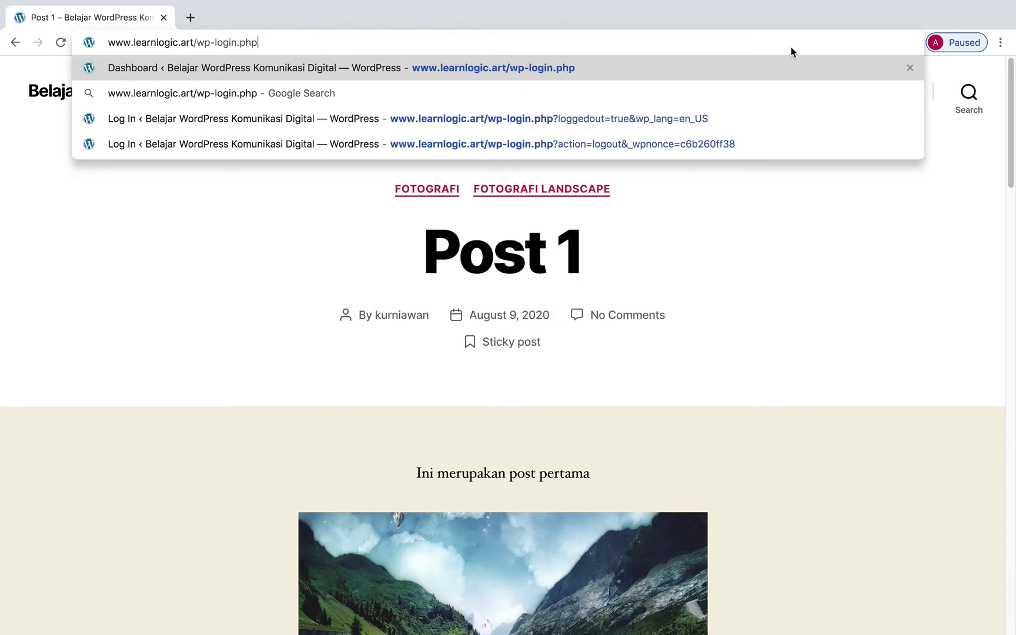
{"action": "key", "text": "Return"}
Fill in the saved administrator username and type the account password.
{"action": "type", "text": "ku"}
{"action": "left_click", "coordinate": [484, 308]}
{"action": "left_click", "coordinate": [482, 324]}
{"action": "type", "text": "••••••••••••"}
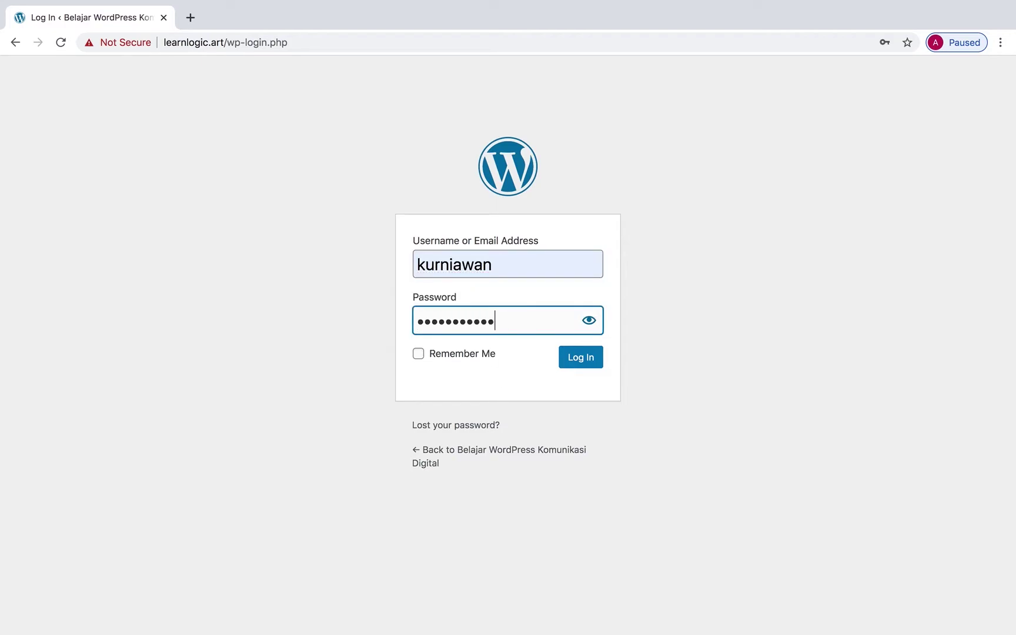
{"action": "type", "text": "••"}
Log in and go to the Comments screen showing the pending Post 1 comment.
{"action": "left_click", "coordinate": [581, 363]}
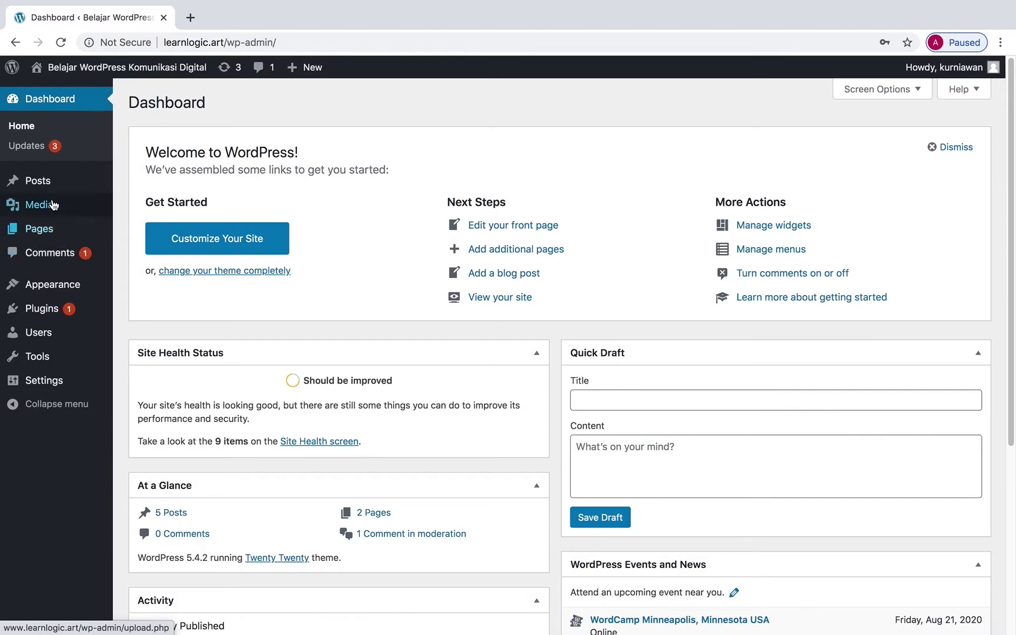
{"action": "mouse_move", "coordinate": [59, 235]}
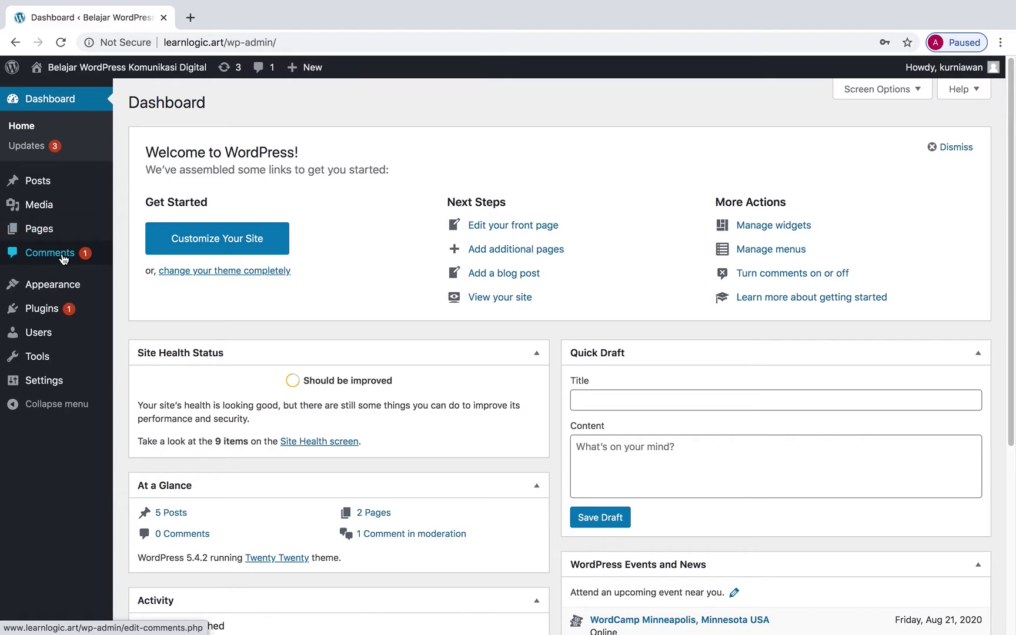
{"action": "left_click", "coordinate": [63, 256]}
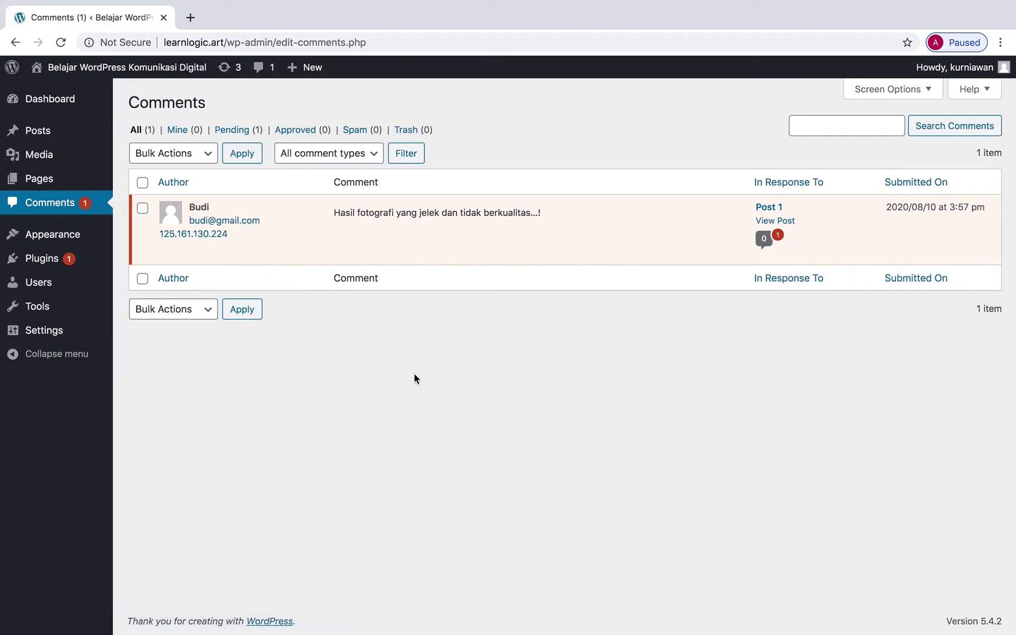
{"action": "mouse_move", "coordinate": [215, 210]}
{"action": "mouse_move", "coordinate": [391, 229]}
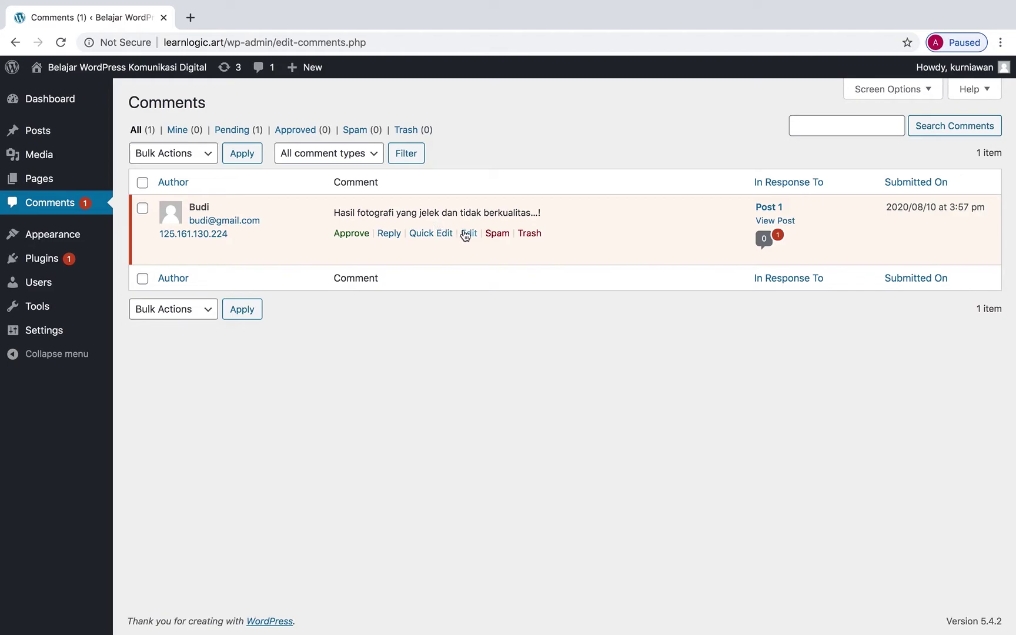
Edit the comment, replacing 'jelek' with 'bagus' and 'tidak' with 'sangat', then approve and update it.
{"action": "left_click", "coordinate": [469, 234]}
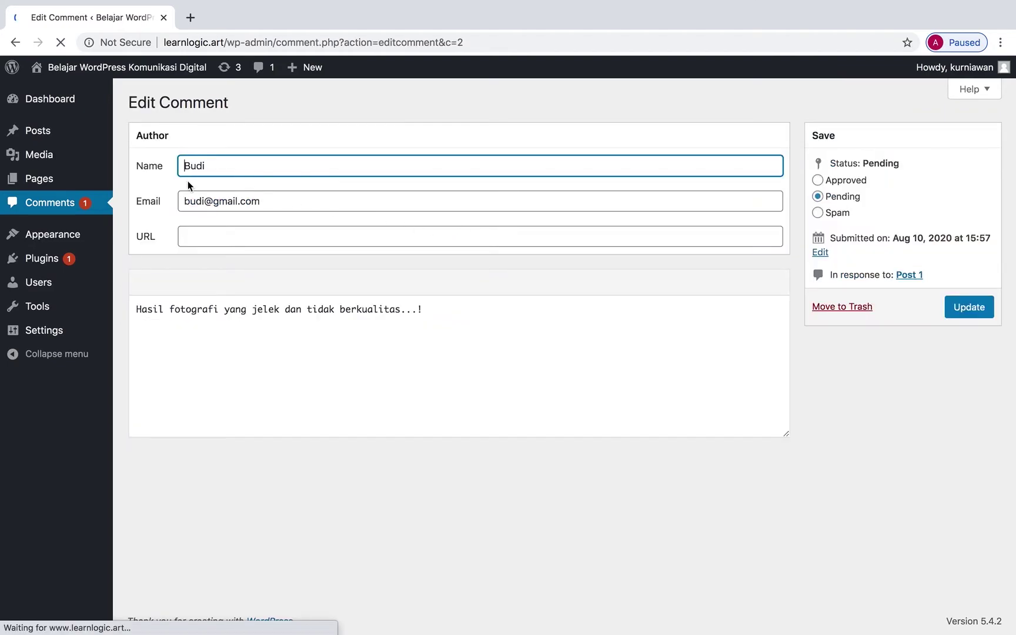
{"action": "left_click", "coordinate": [234, 310]}
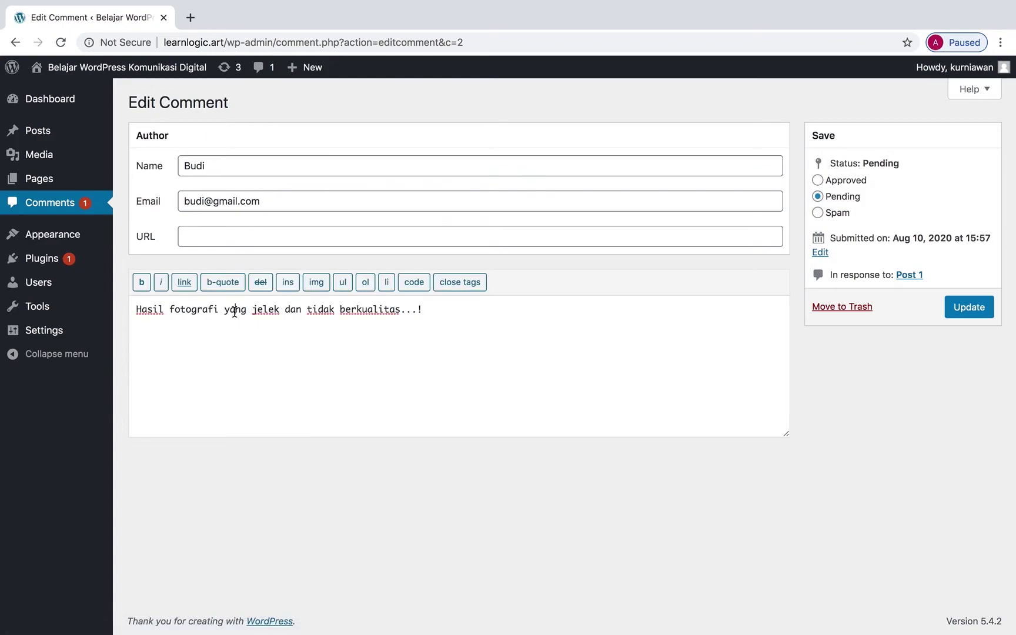
{"action": "left_click_drag", "start_coordinate": [282, 307], "coordinate": [254, 308]}
{"action": "type", "text": "bagus"}
{"action": "left_click_drag", "start_coordinate": [340, 309], "coordinate": [306, 310]}
{"action": "type", "text": "sangat"}
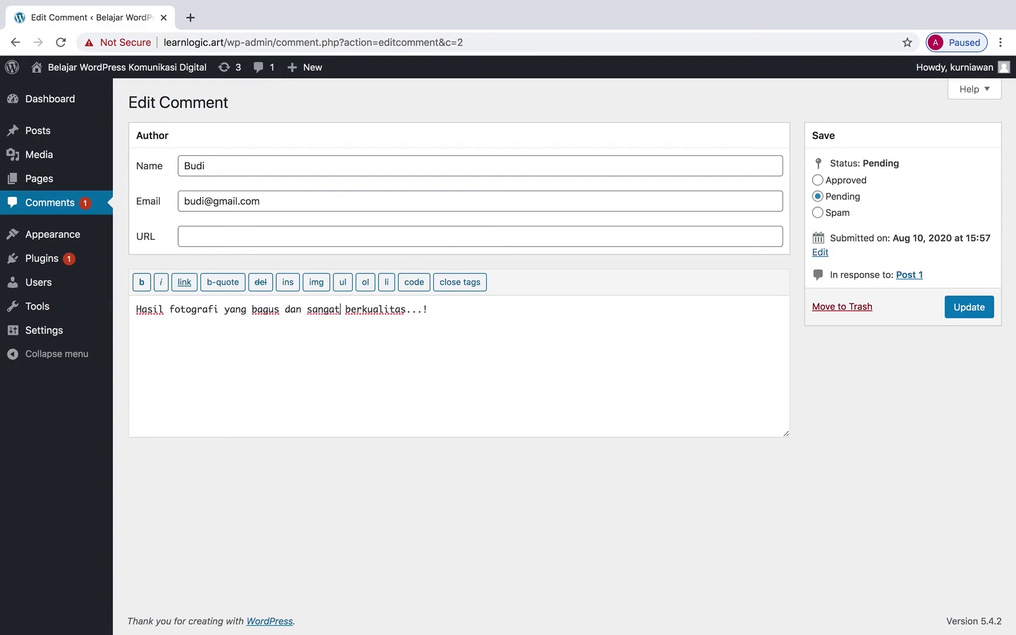
{"action": "left_click", "coordinate": [854, 186]}
{"action": "left_click", "coordinate": [965, 311]}
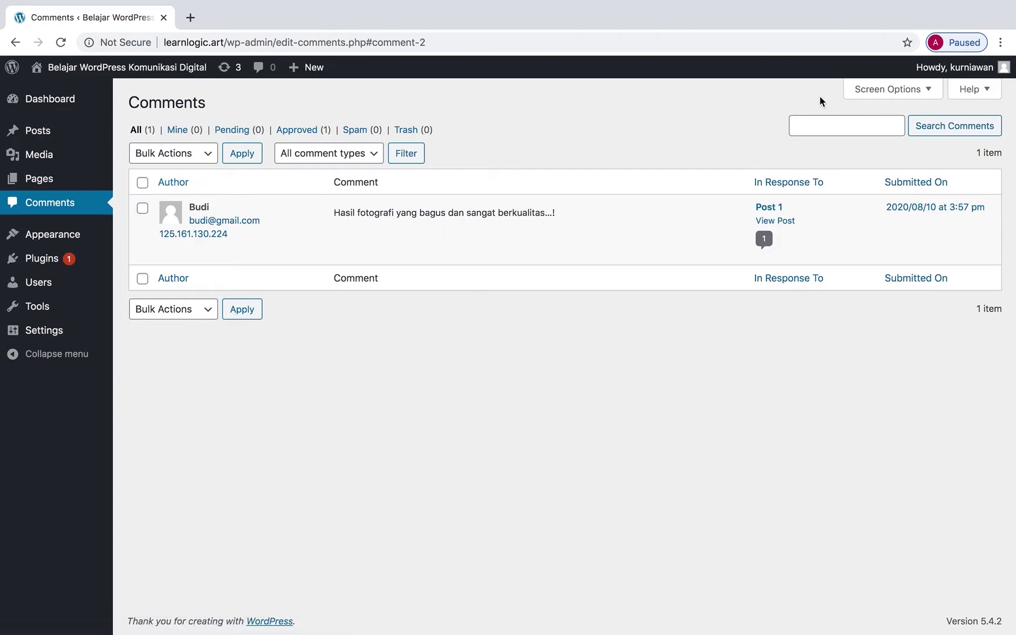
Log out of the admin account and return to the public learnlogic.art home page.
{"action": "mouse_move", "coordinate": [941, 70]}
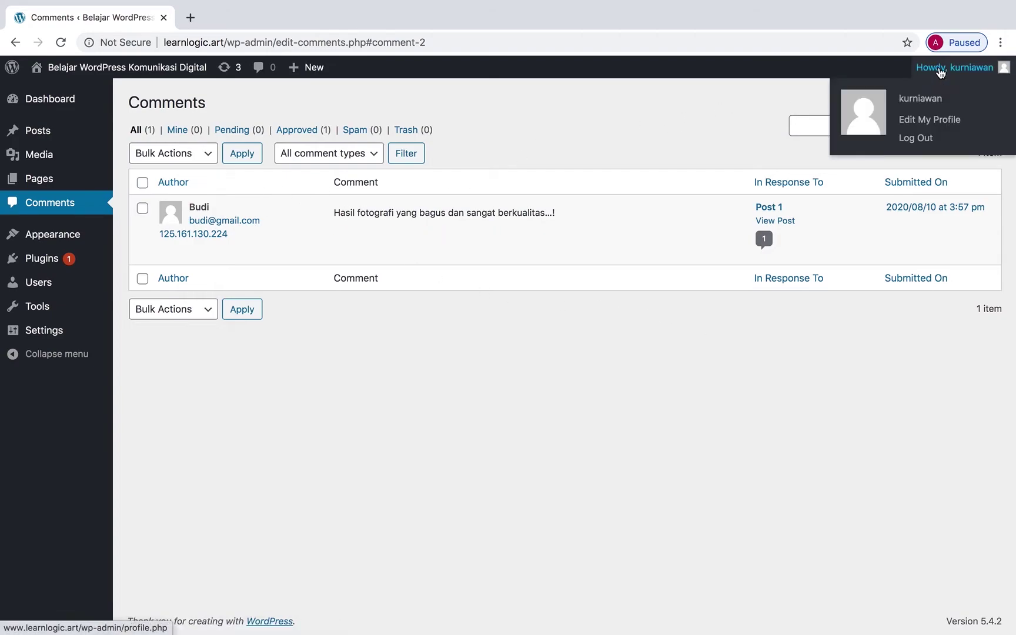
{"action": "left_click", "coordinate": [933, 142]}
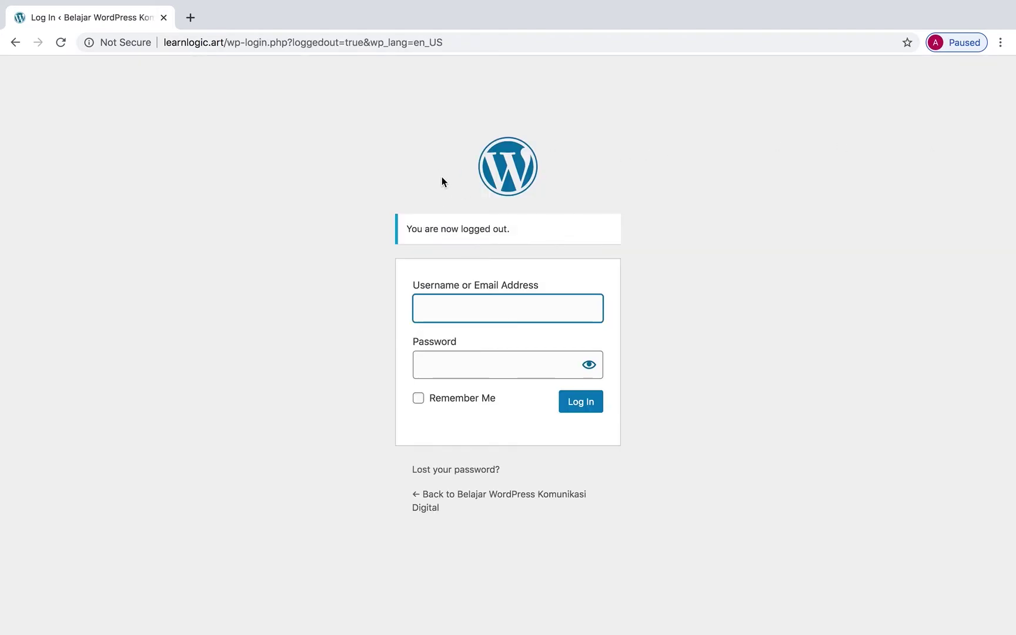
{"action": "left_click_drag", "start_coordinate": [224, 42], "coordinate": [469, 48]}
{"action": "key", "text": "BackSpace"}
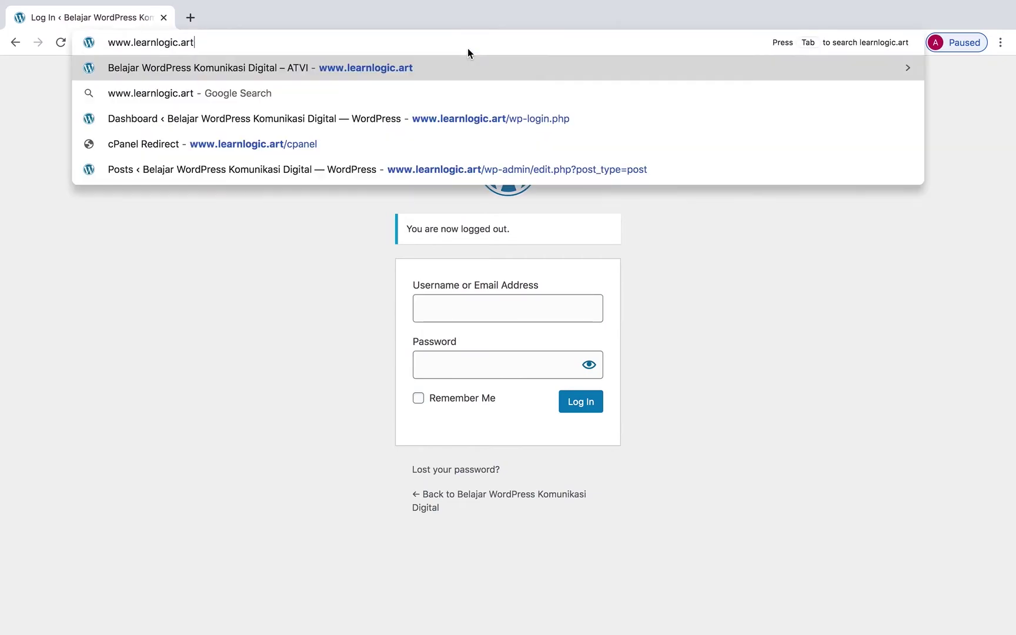
{"action": "key", "text": "Return"}
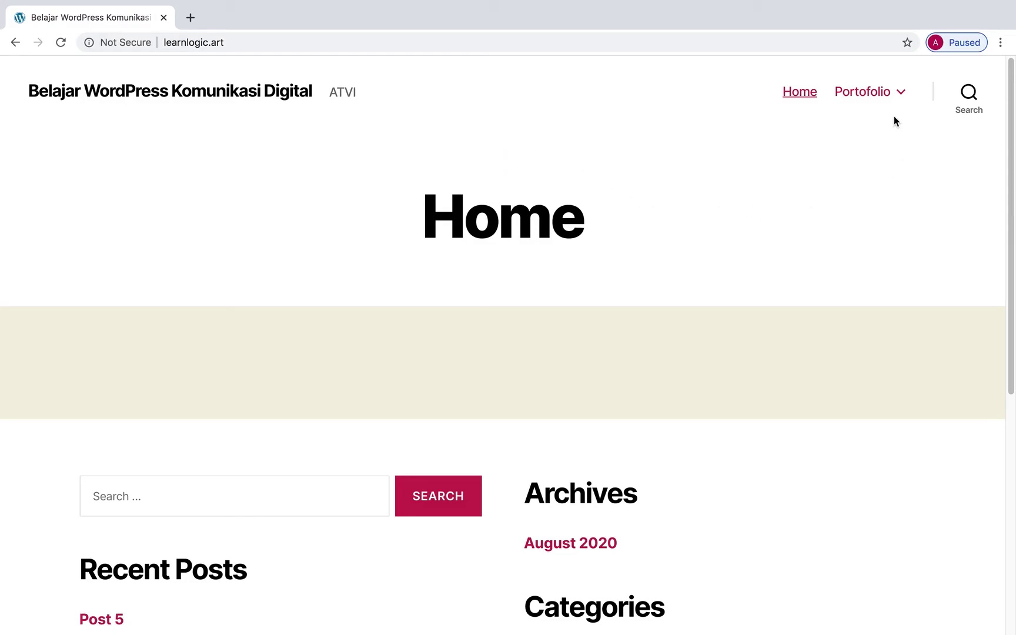
Open the Portofolio > Fotografi > Fotografi landscape category and scroll to Post 1 showing 1 Comment.
{"action": "mouse_move", "coordinate": [900, 91]}
{"action": "mouse_move", "coordinate": [882, 136]}
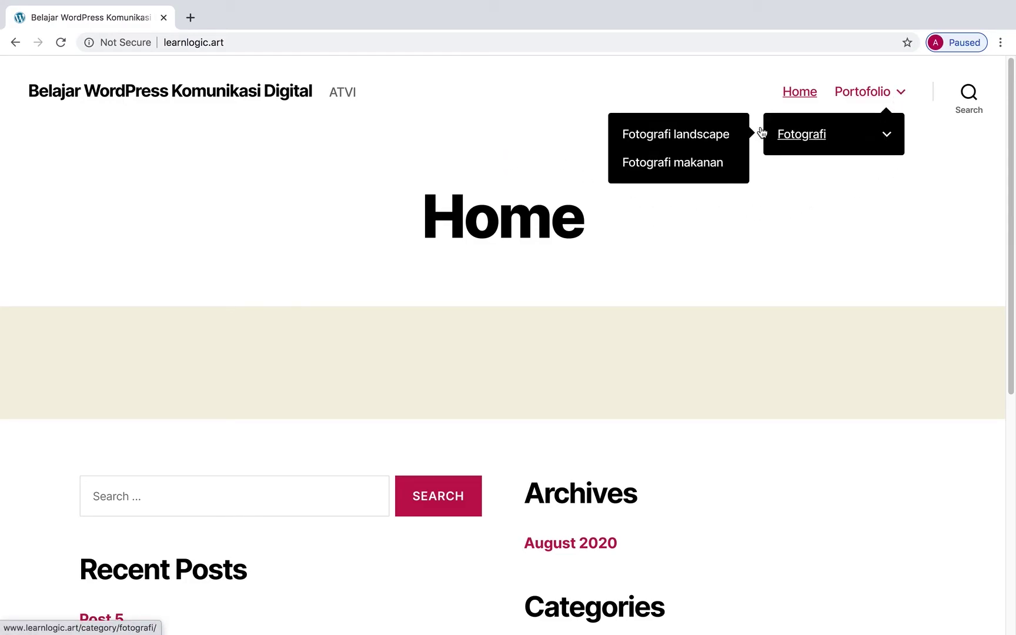
{"action": "left_click", "coordinate": [709, 134]}
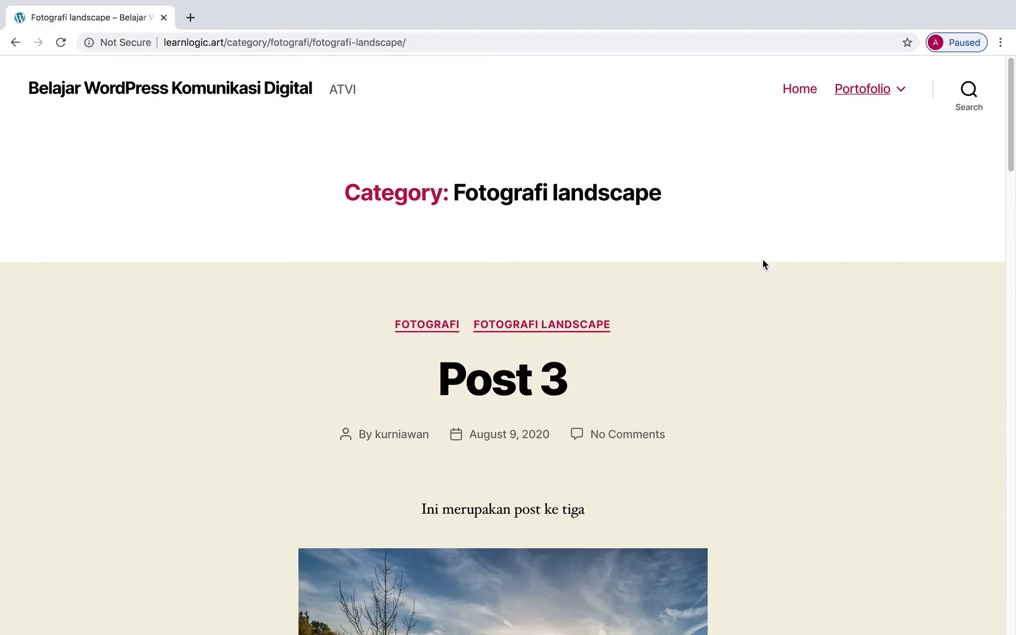
{"action": "scroll", "coordinate": [763, 260], "scroll_direction": "down", "scroll_amount": 14}
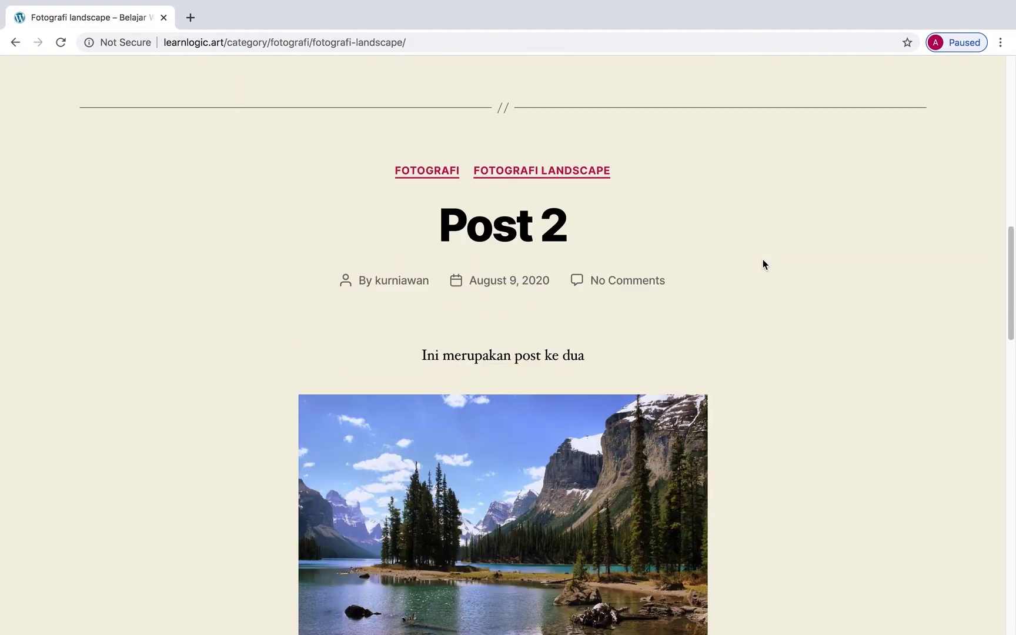
{"action": "scroll", "coordinate": [763, 265], "scroll_direction": "down", "scroll_amount": 10}
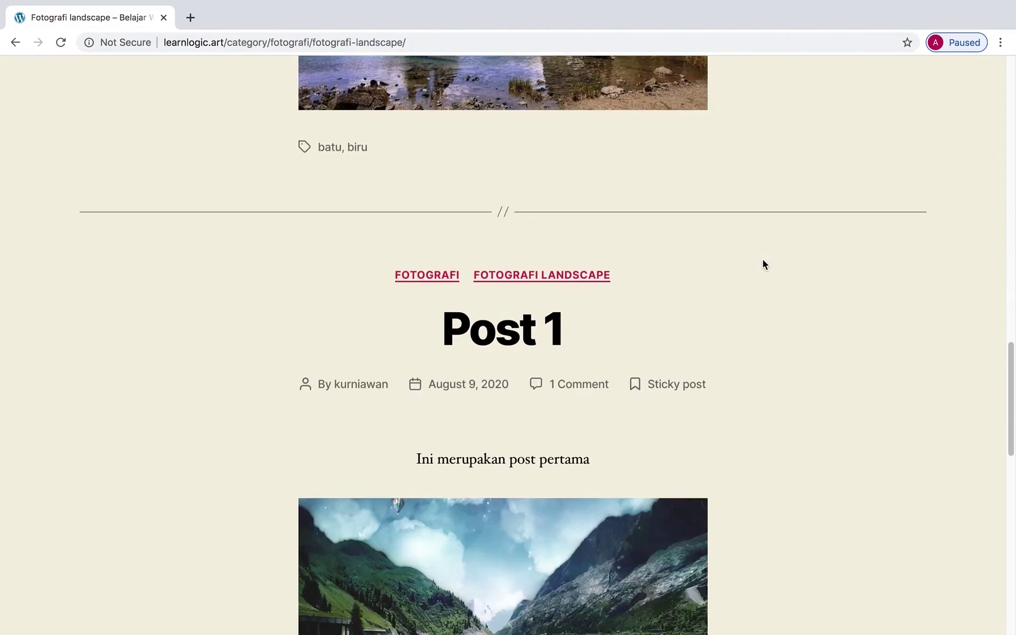
{"action": "scroll", "coordinate": [763, 264], "scroll_direction": "down", "scroll_amount": 4}
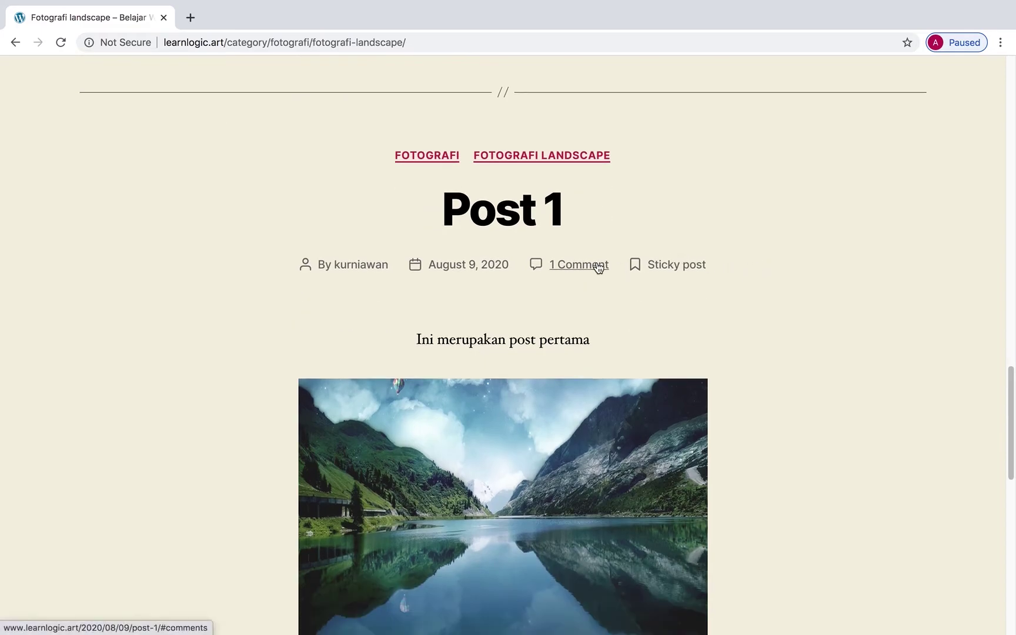
Open Post 1's '1 Comment' link and read the approved comment.
{"action": "left_click", "coordinate": [598, 266]}
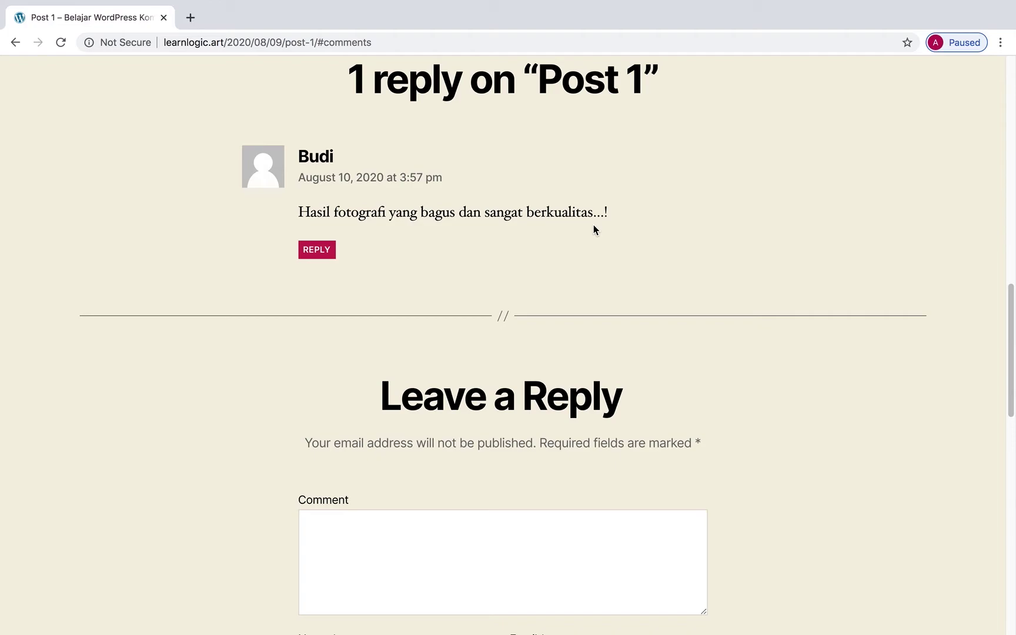
{"action": "scroll", "coordinate": [617, 260], "scroll_direction": "up", "scroll_amount": 15}
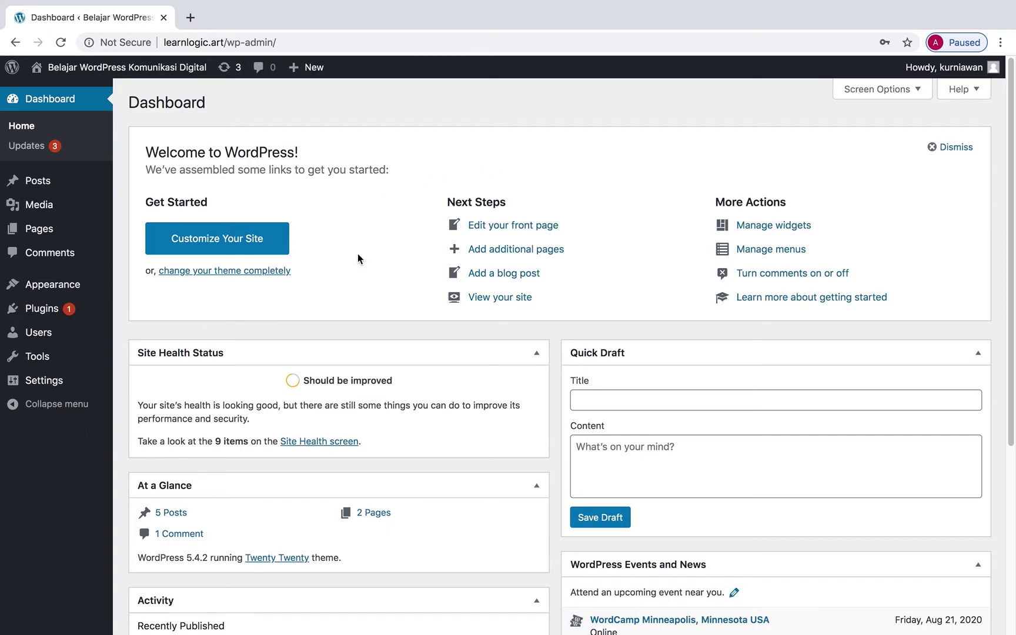
Browse the Users list, then bring up the empty Add New User form.
{"action": "left_click", "coordinate": [63, 336]}
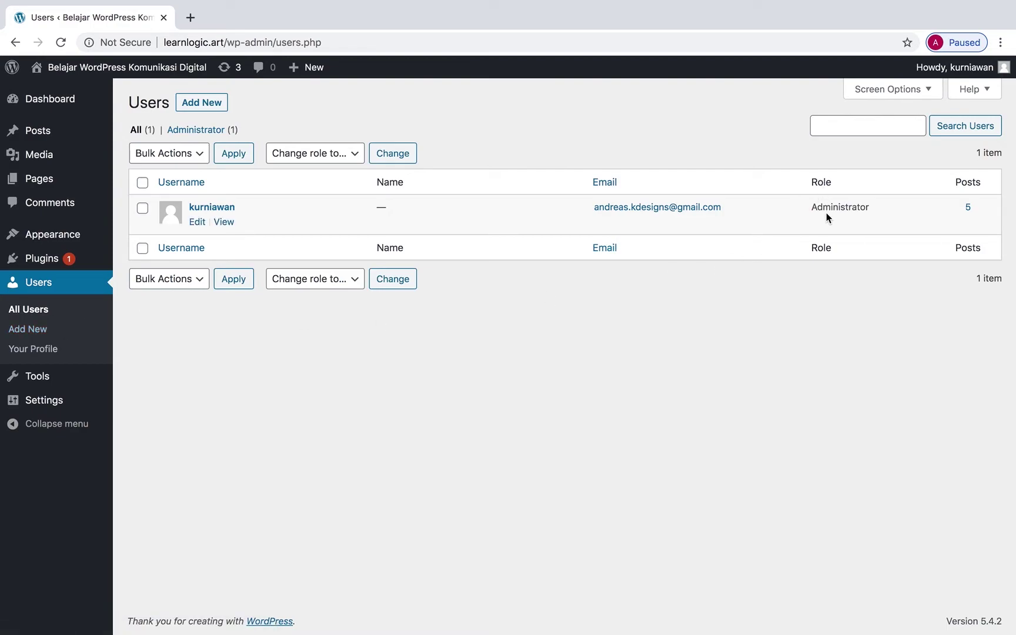
{"action": "left_click", "coordinate": [50, 335]}
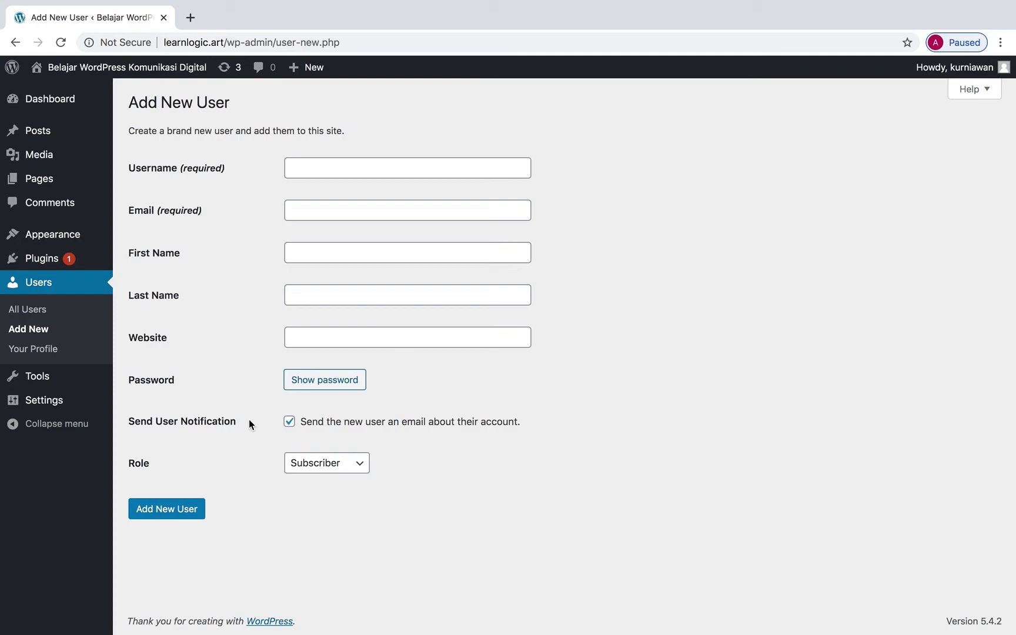
{"action": "left_click", "coordinate": [328, 465]}
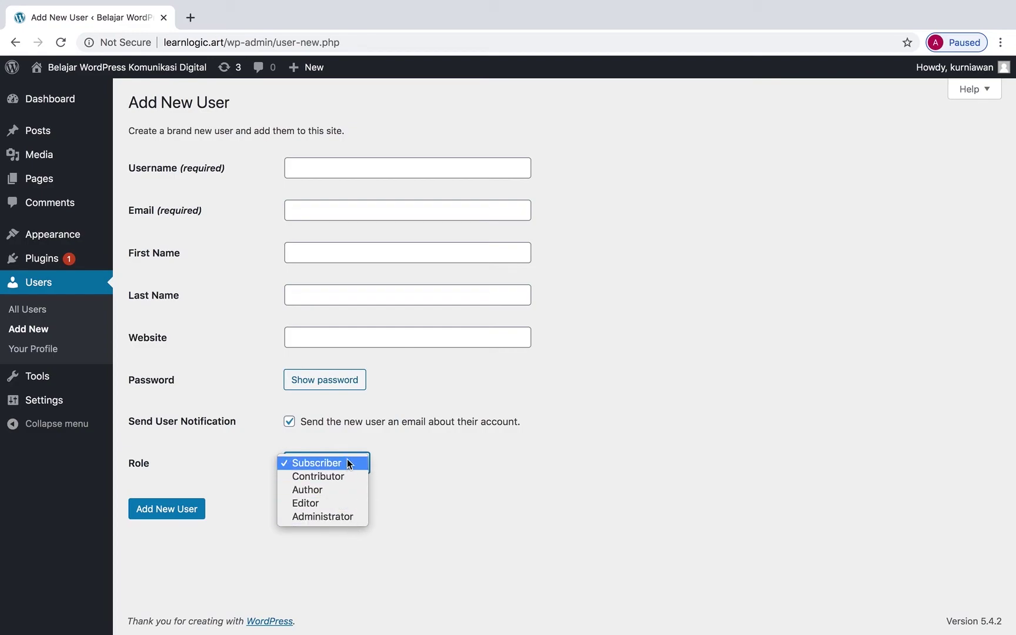
{"action": "left_click", "coordinate": [647, 330]}
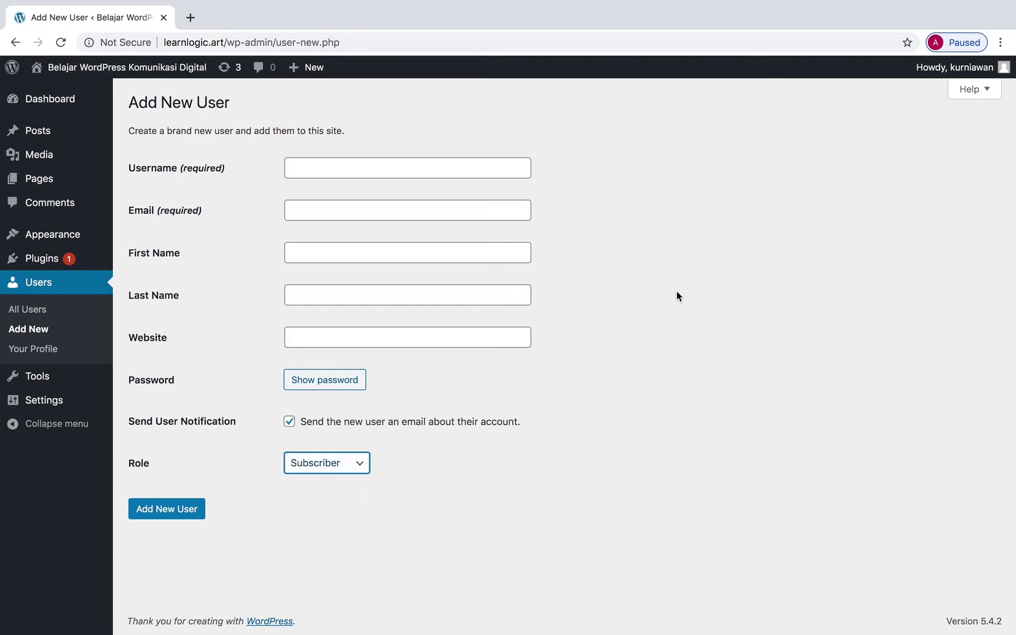
Show the User Roles help on Add New User, covering Subscriber through Administrator permissions.
{"action": "left_click", "coordinate": [976, 89]}
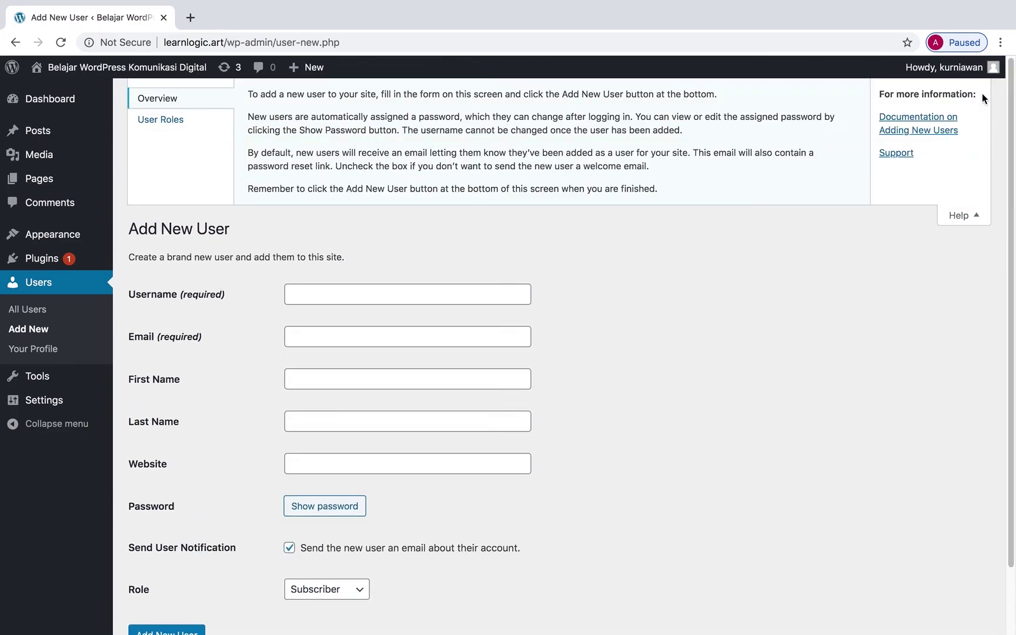
{"action": "left_click", "coordinate": [193, 125]}
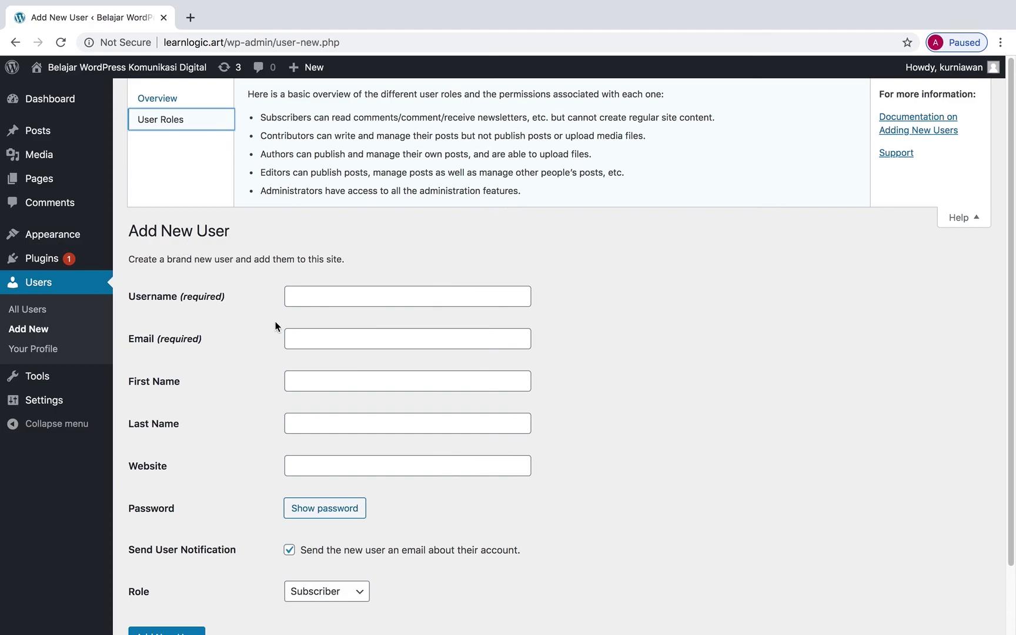
{"action": "scroll", "coordinate": [227, 423], "scroll_direction": "down", "scroll_amount": 1}
{"action": "scroll", "coordinate": [227, 423], "scroll_direction": "down", "scroll_amount": 2}
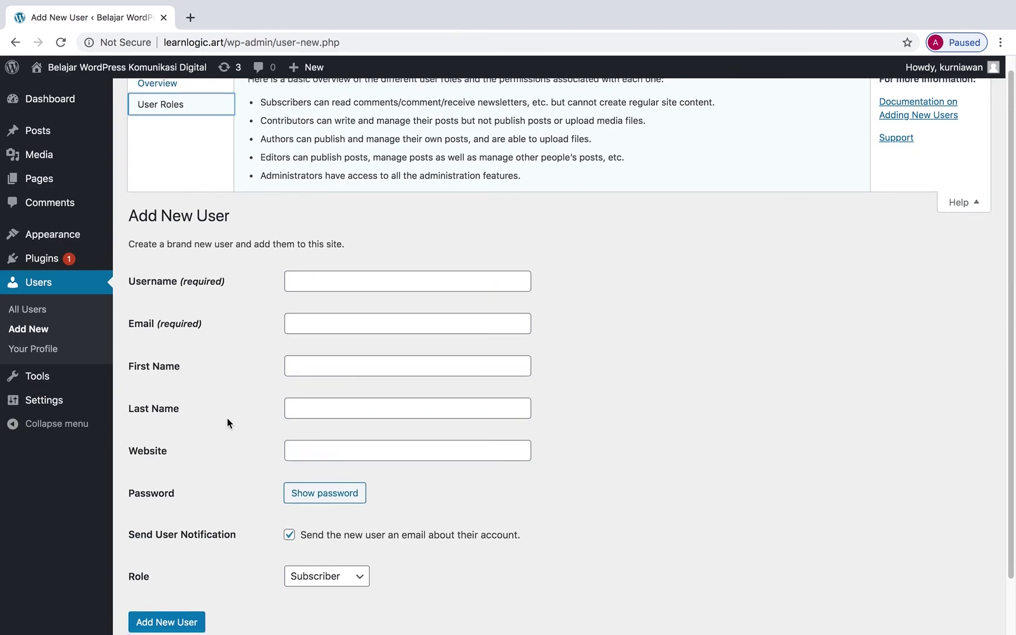
{"action": "scroll", "coordinate": [227, 423], "scroll_direction": "up", "scroll_amount": 2}
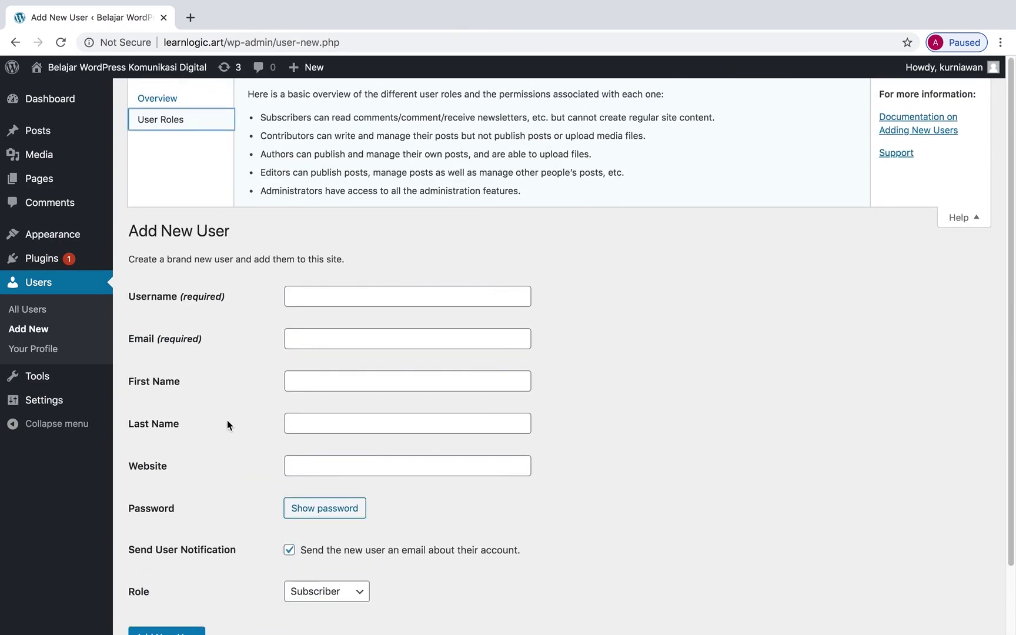
Open Users > Your Profile and review its personal options, name, contact info and account management sections.
{"action": "left_click", "coordinate": [66, 353]}
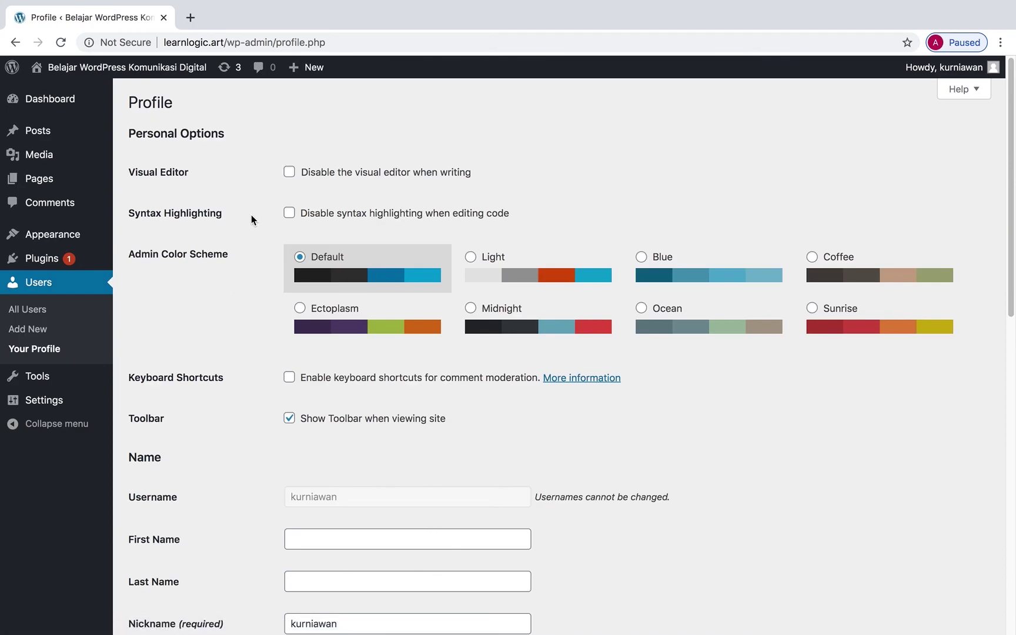
{"action": "scroll", "coordinate": [238, 212], "scroll_direction": "down", "scroll_amount": 5}
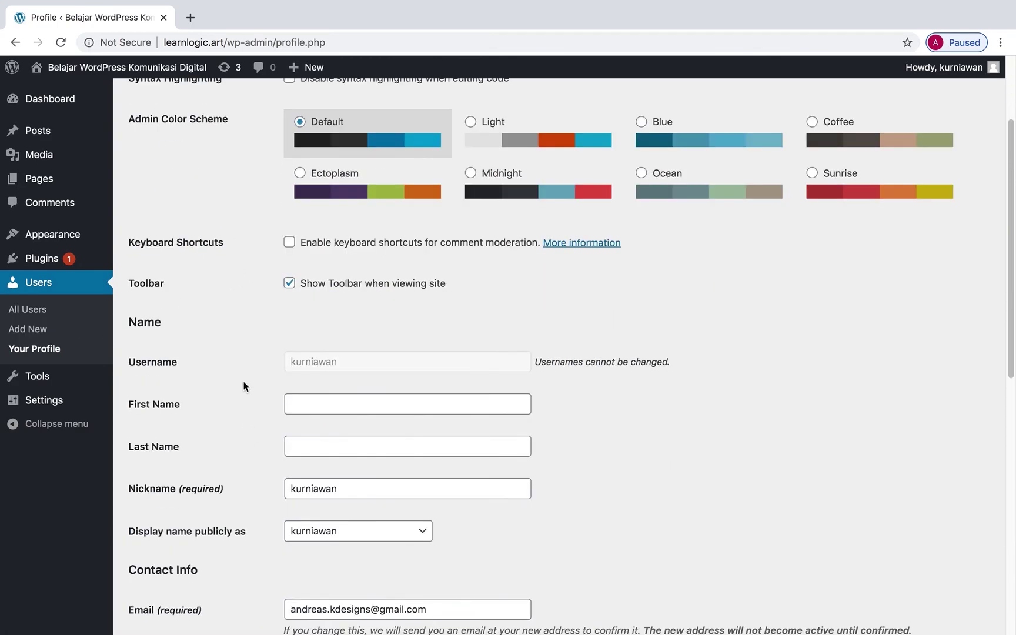
{"action": "scroll", "coordinate": [244, 382], "scroll_direction": "down", "scroll_amount": 10}
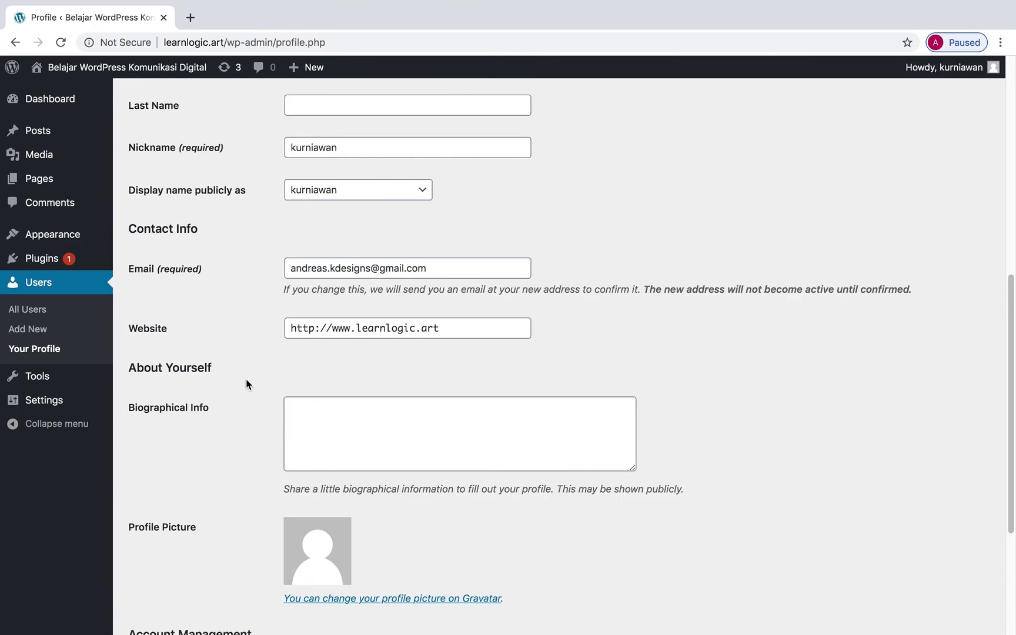
{"action": "scroll", "coordinate": [247, 384], "scroll_direction": "down", "scroll_amount": 2}
{"action": "scroll", "coordinate": [247, 384], "scroll_direction": "down", "scroll_amount": 3}
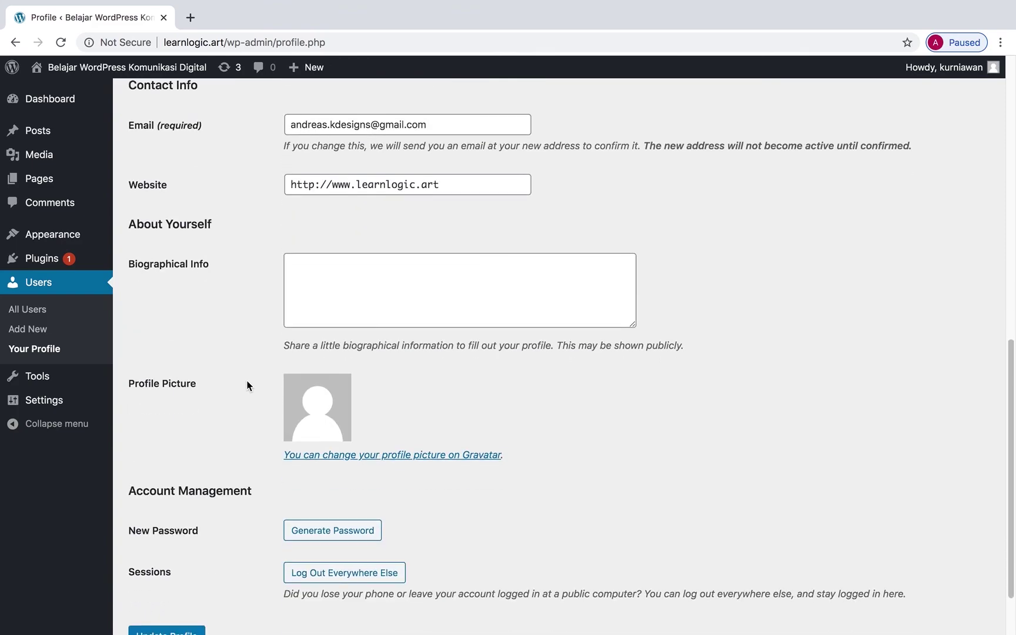
{"action": "scroll", "coordinate": [247, 386], "scroll_direction": "down", "scroll_amount": 2}
{"action": "scroll", "coordinate": [235, 370], "scroll_direction": "down", "scroll_amount": 1}
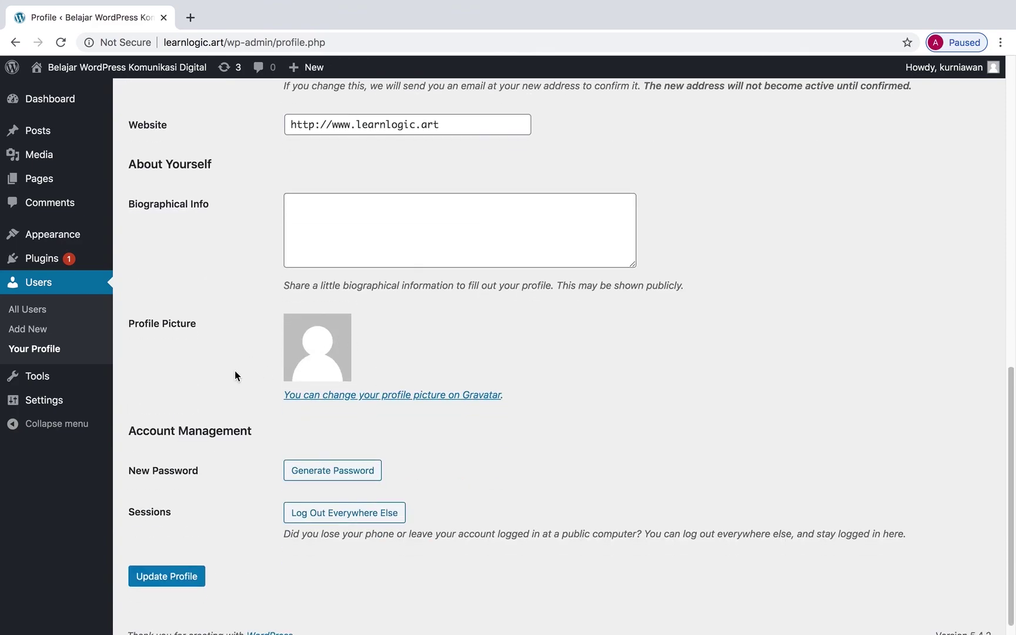
{"action": "scroll", "coordinate": [235, 370], "scroll_direction": "up", "scroll_amount": 13}
{"action": "scroll", "coordinate": [236, 371], "scroll_direction": "up", "scroll_amount": 6}
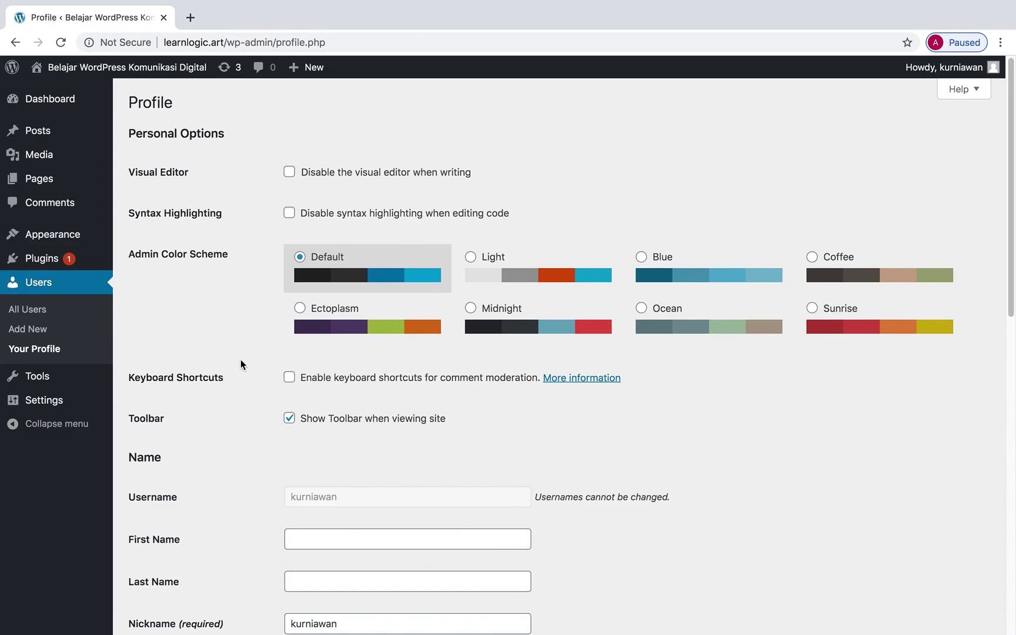
{"action": "scroll", "coordinate": [240, 364], "scroll_direction": "down", "scroll_amount": 2}
{"action": "scroll", "coordinate": [241, 365], "scroll_direction": "up", "scroll_amount": 2}
{"action": "scroll", "coordinate": [241, 364], "scroll_direction": "down", "scroll_amount": 6}
{"action": "scroll", "coordinate": [241, 365], "scroll_direction": "down", "scroll_amount": 7}
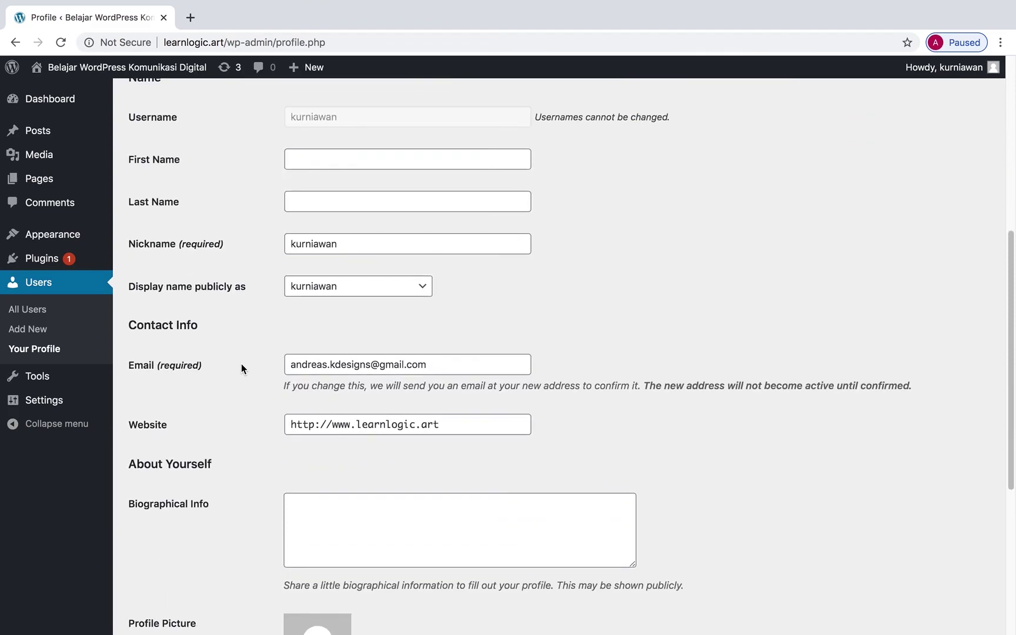
{"action": "scroll", "coordinate": [241, 368], "scroll_direction": "down", "scroll_amount": 7}
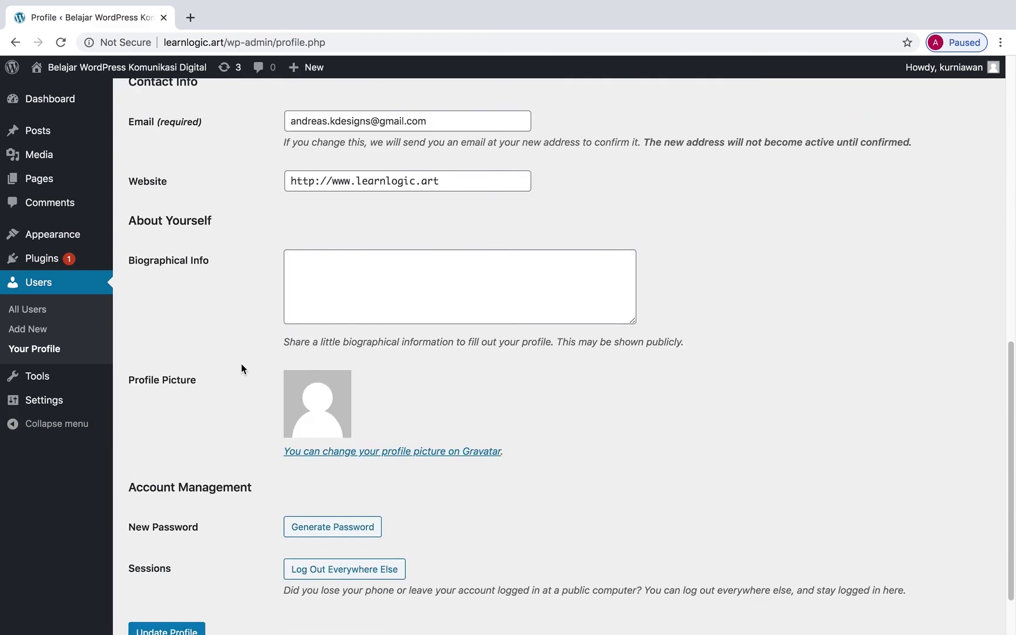
{"action": "scroll", "coordinate": [241, 368], "scroll_direction": "up", "scroll_amount": 20}
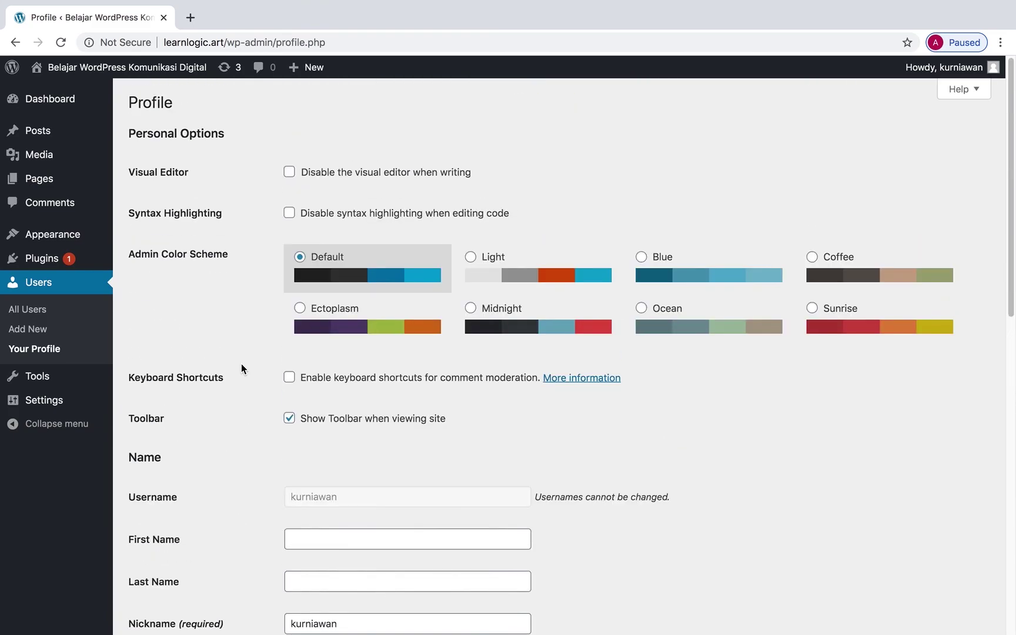